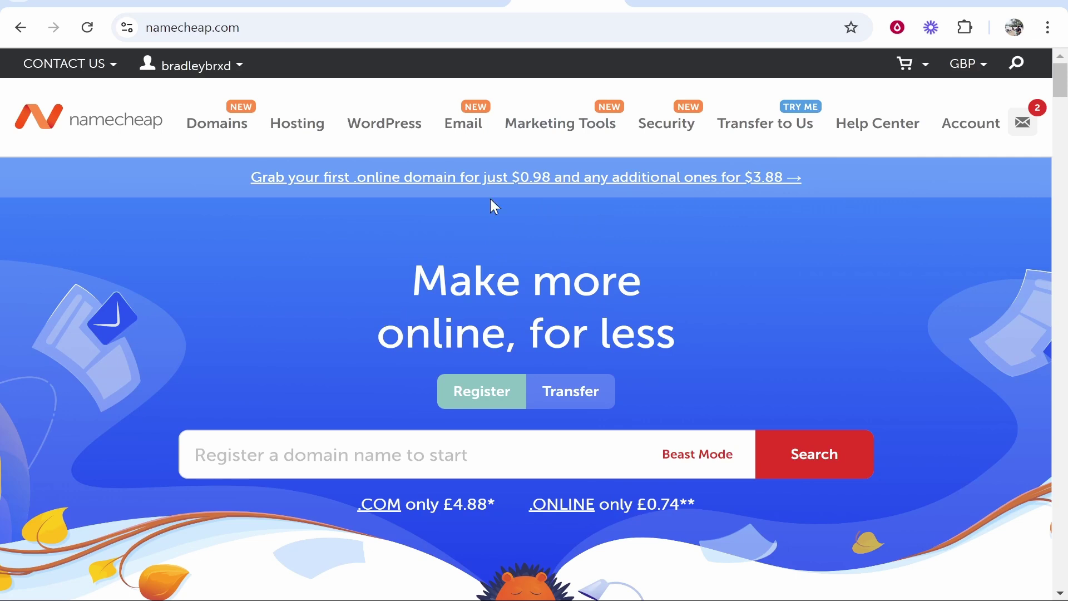
# Step: Switch from the Namecheap homepage tab to the GitHub dashboard tab
pyautogui.click(448, 3)
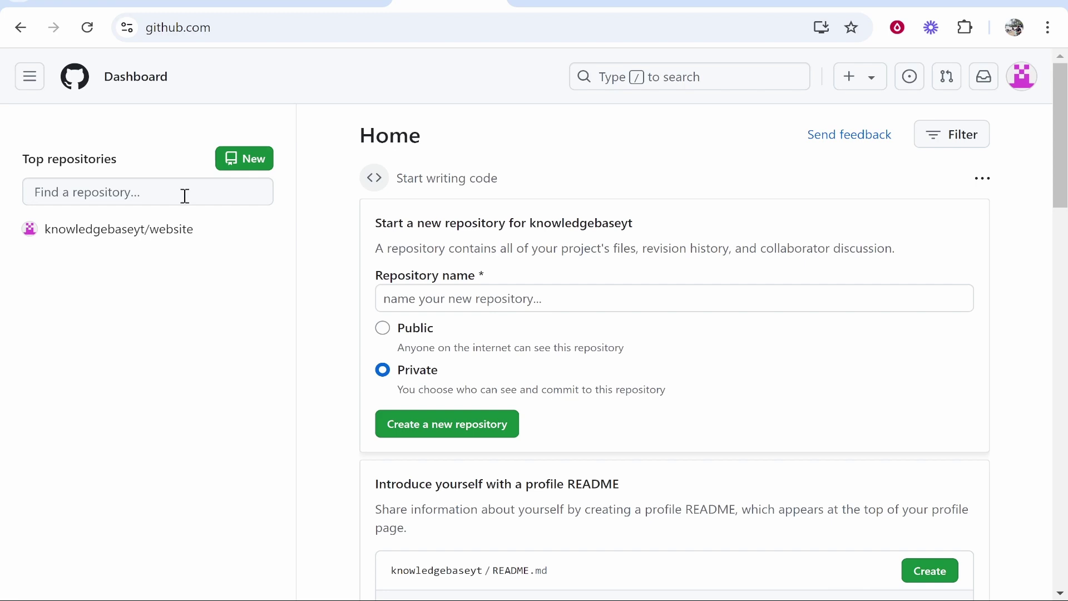
# Step: Open the knowledgebaseyt/website repository's Settings > Pages
pyautogui.click(86, 232)
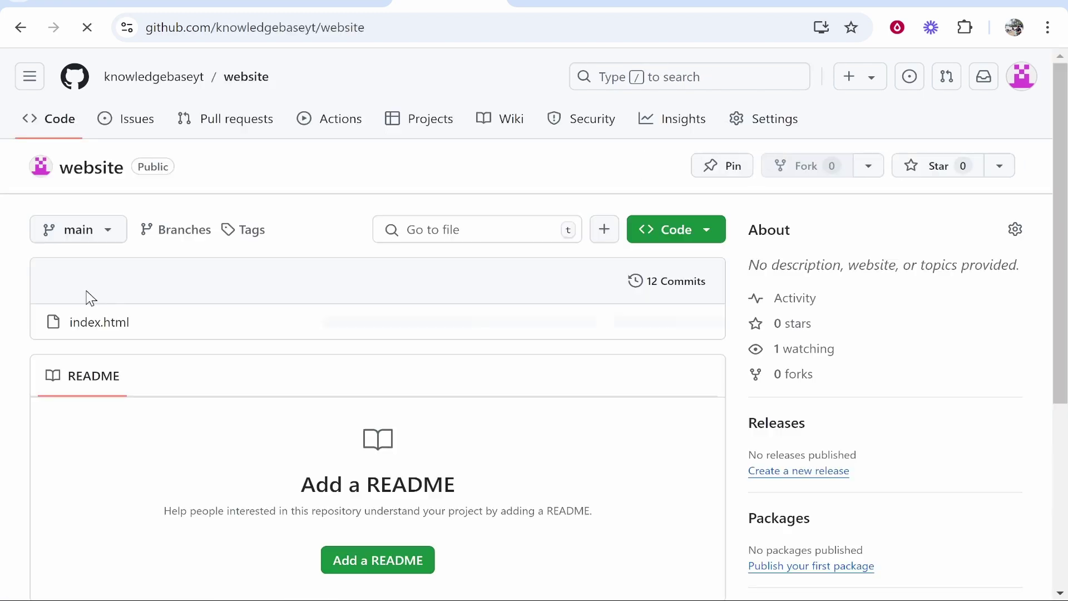
pyautogui.click(753, 127)
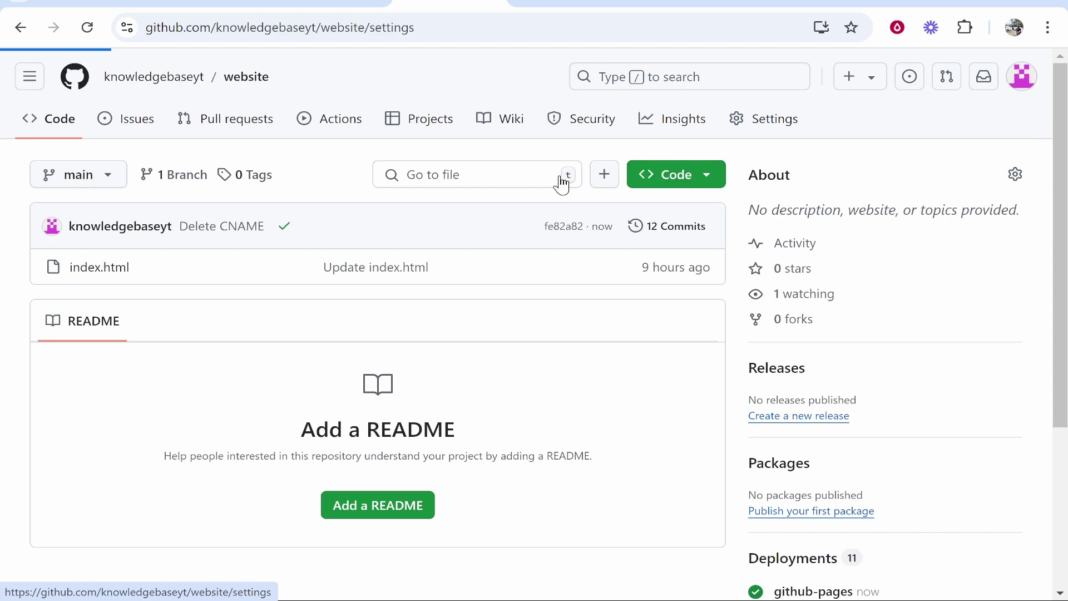
pyautogui.scroll(-1, 56, 479)
pyautogui.click(78, 460)
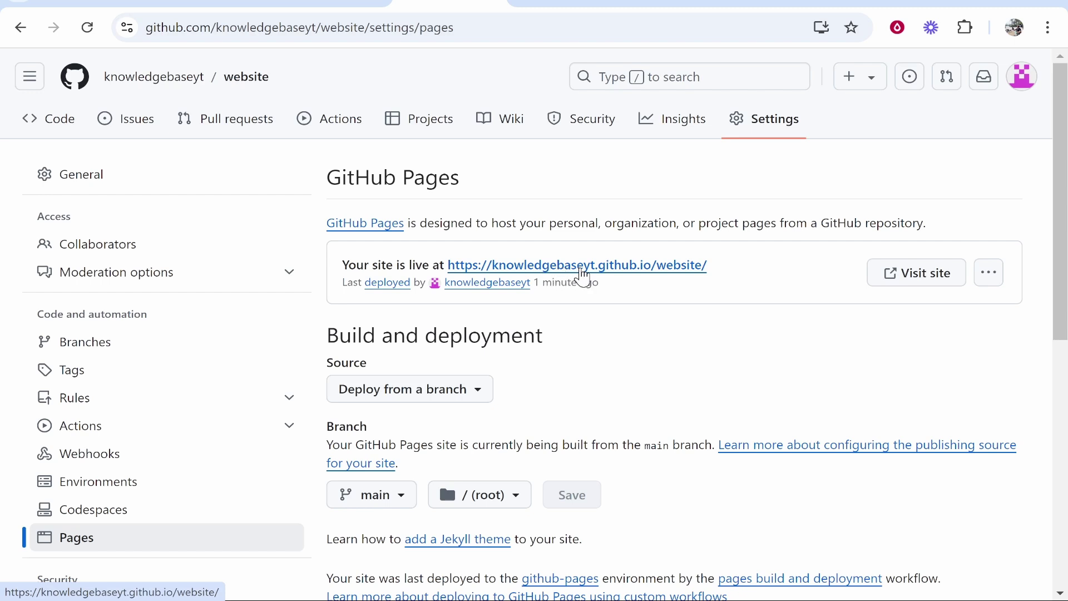
# Step: Confirm the live site loads, then return to the Pages Custom domain section
pyautogui.click(611, 272)
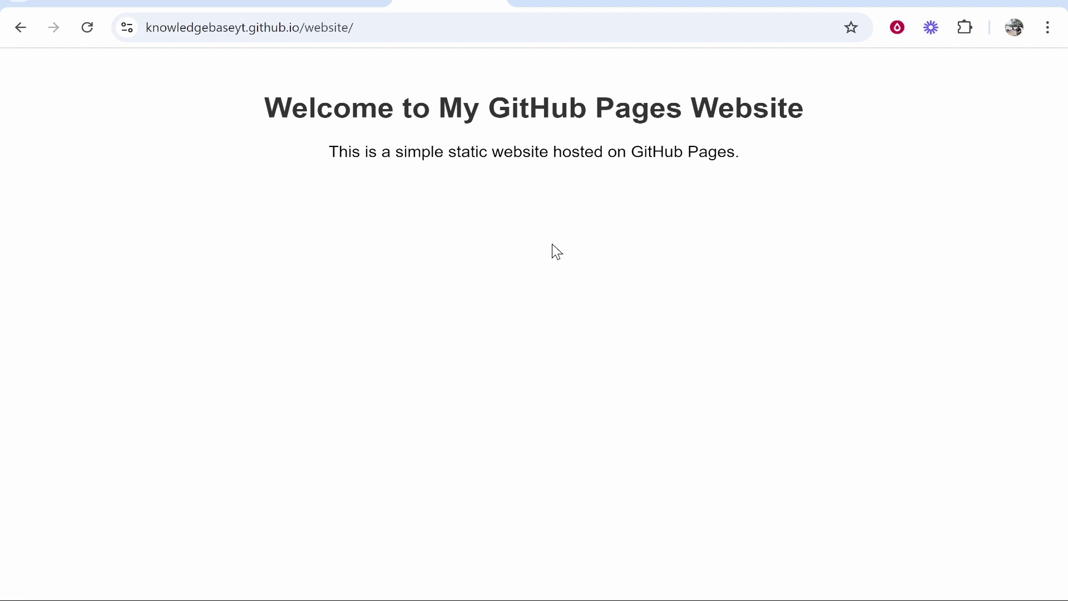
pyautogui.click(19, 27)
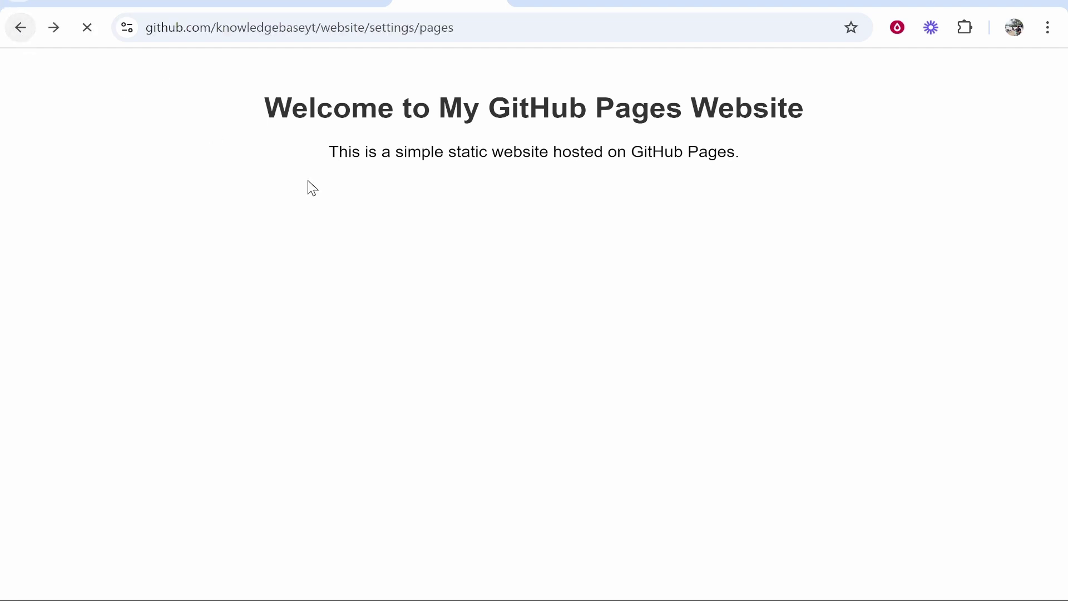
pyautogui.scroll(-5, 625, 314)
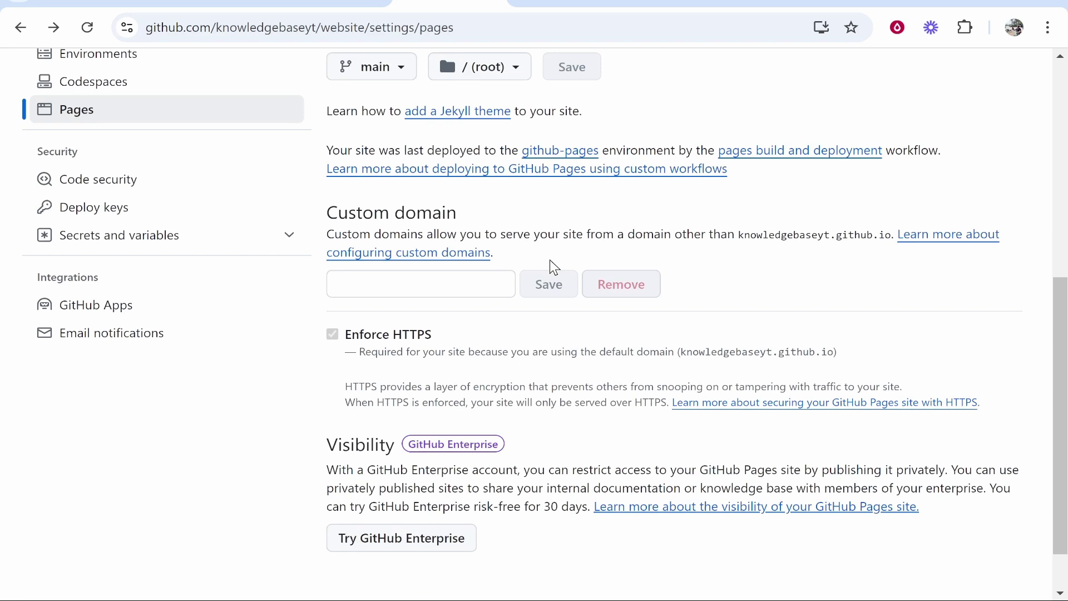
pyautogui.moveTo(484, 209); pyautogui.dragTo(319, 219)
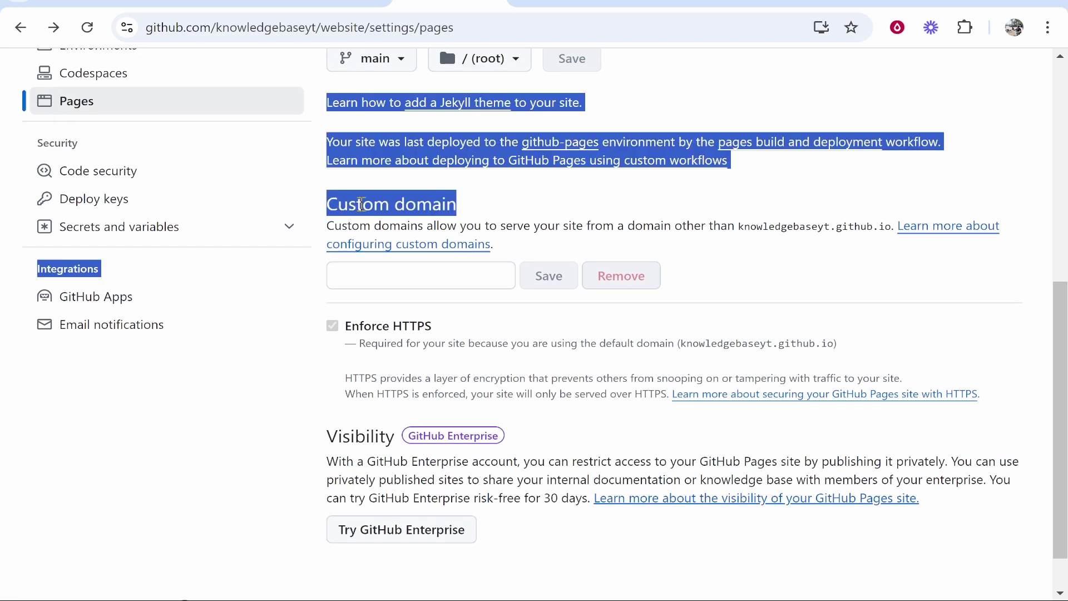
# Step: Go to the Namecheap dashboard's Domain List and choose MANAGE on knowledgebasevideos.com
pyautogui.click(361, 204)
pyautogui.click(534, 3)
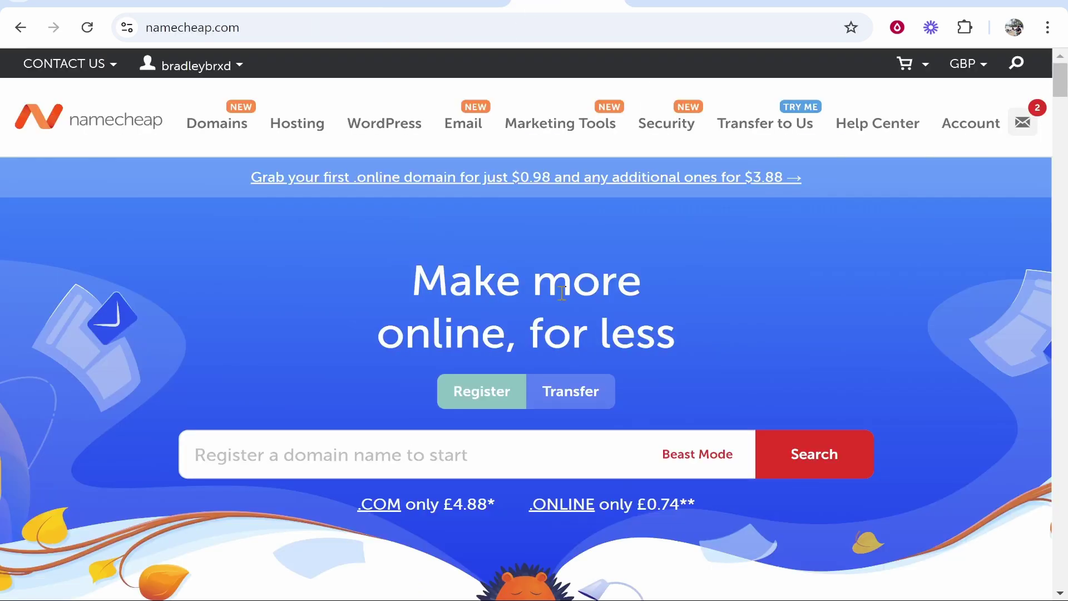
pyautogui.moveTo(240, 75)
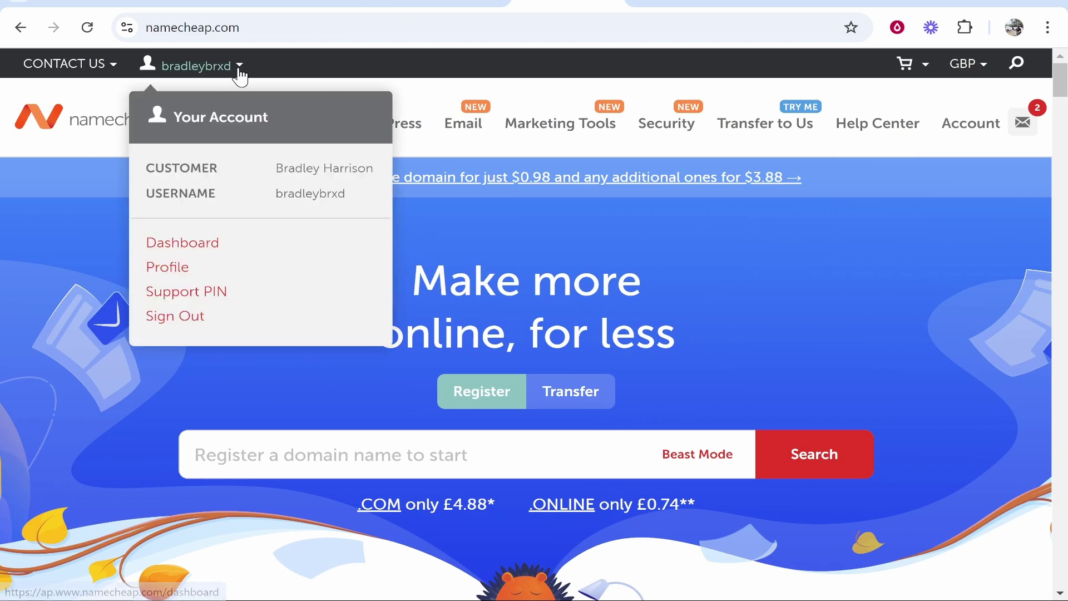
pyautogui.click(195, 242)
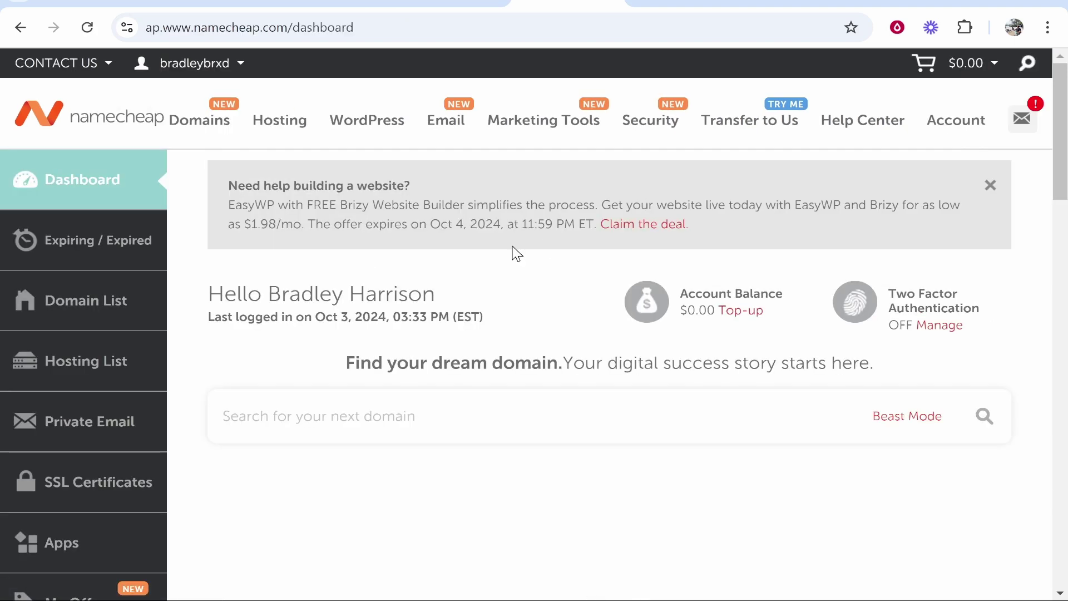
pyautogui.scroll(-2, 512, 253)
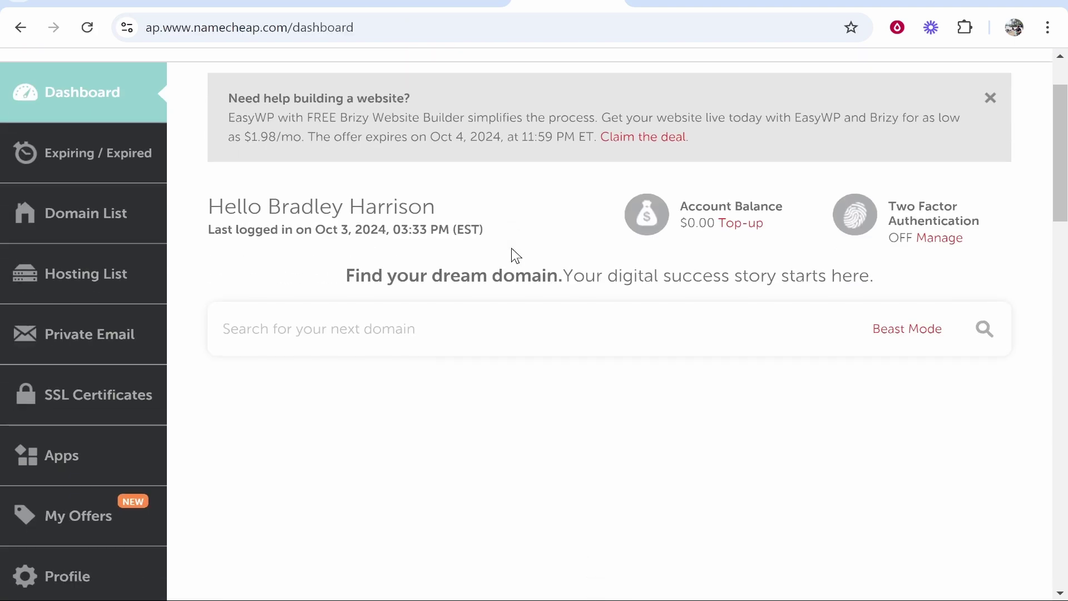
pyautogui.click(62, 223)
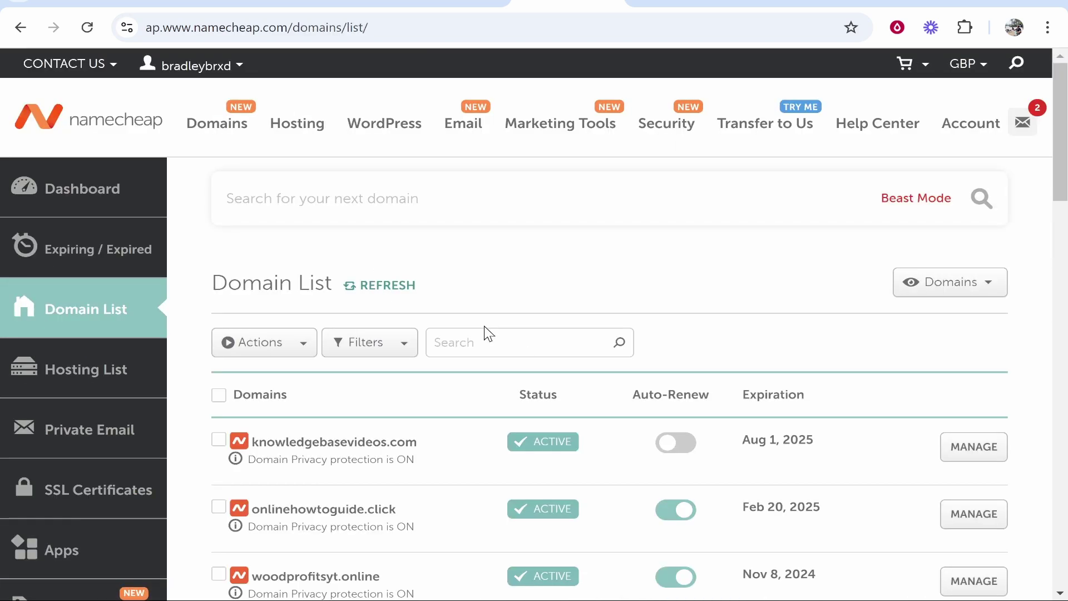
pyautogui.scroll(-2, 484, 331)
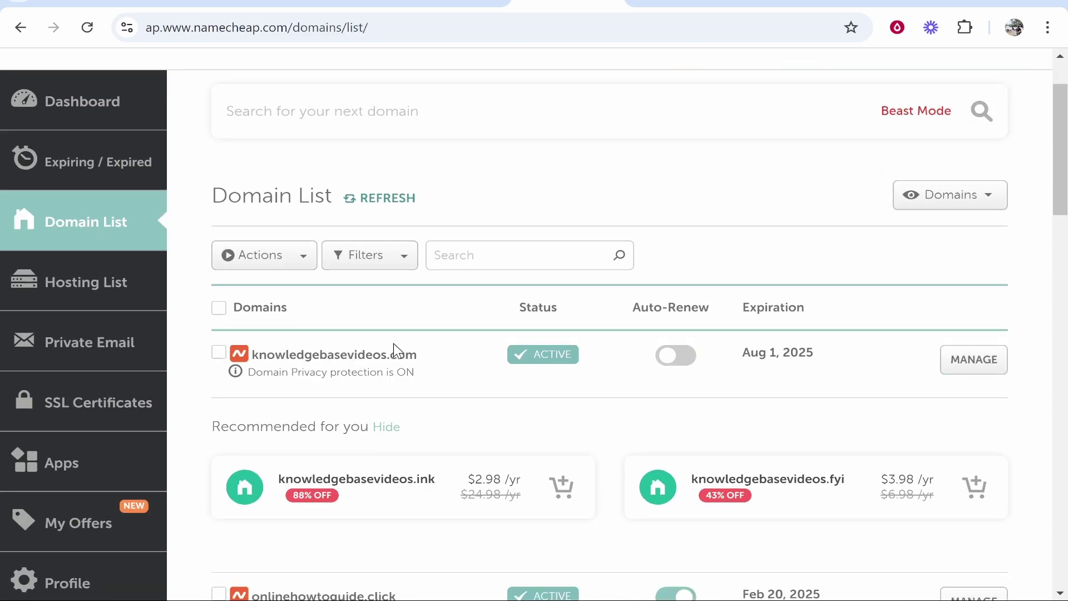
pyautogui.click(340, 365)
pyautogui.click(974, 360)
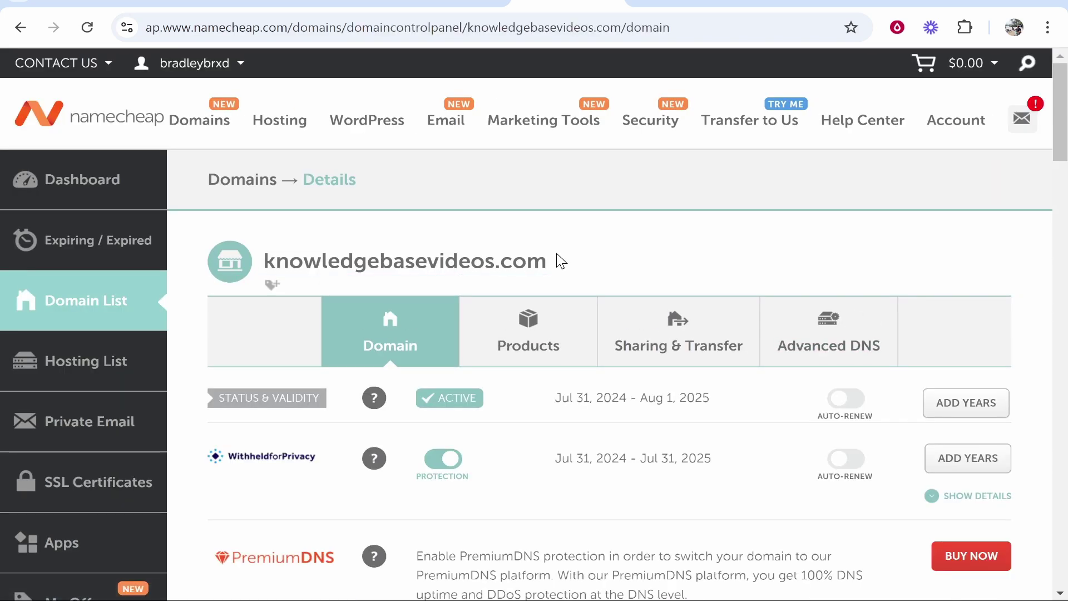
pyautogui.moveTo(534, 267); pyautogui.dragTo(264, 260)
pyautogui.hotkey('ctrl', 'c')
pyautogui.click(449, 2)
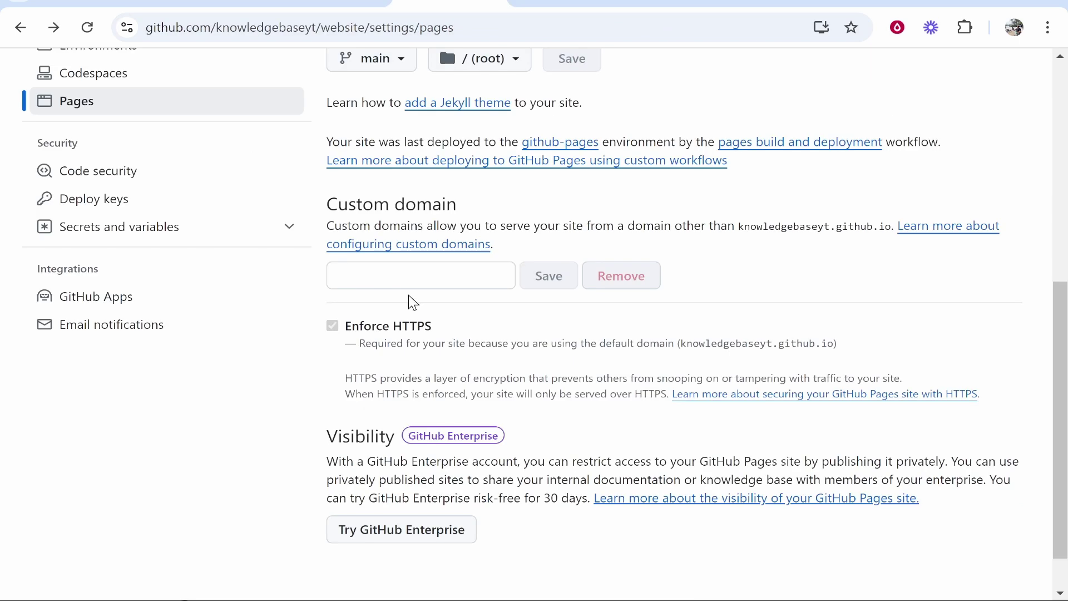
pyautogui.click(444, 266)
pyautogui.write('w')
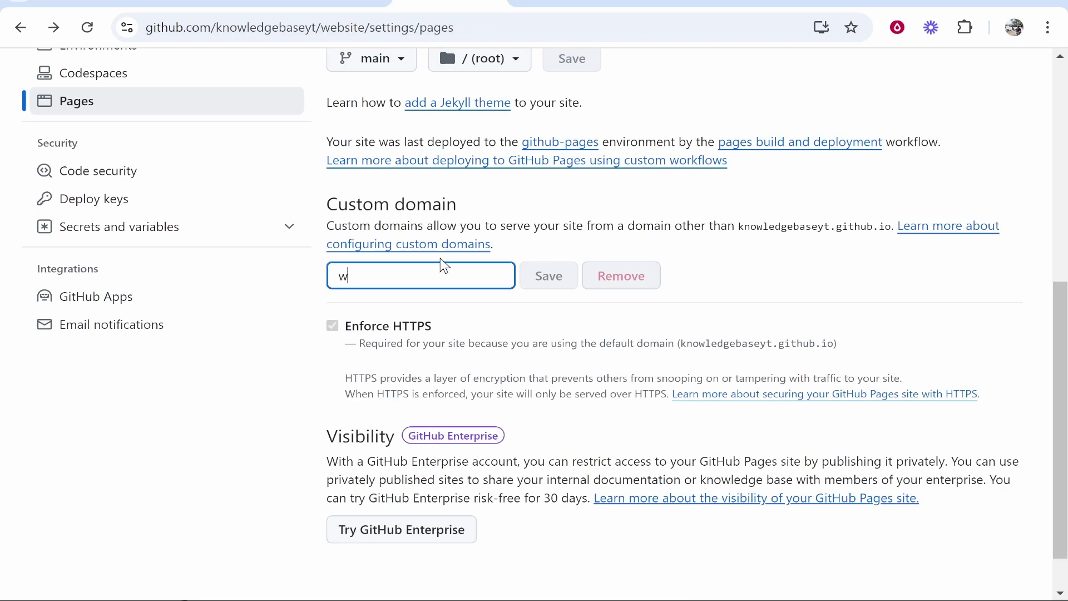
pyautogui.write('ww.')
pyautogui.hotkey('ctrl', 'v')
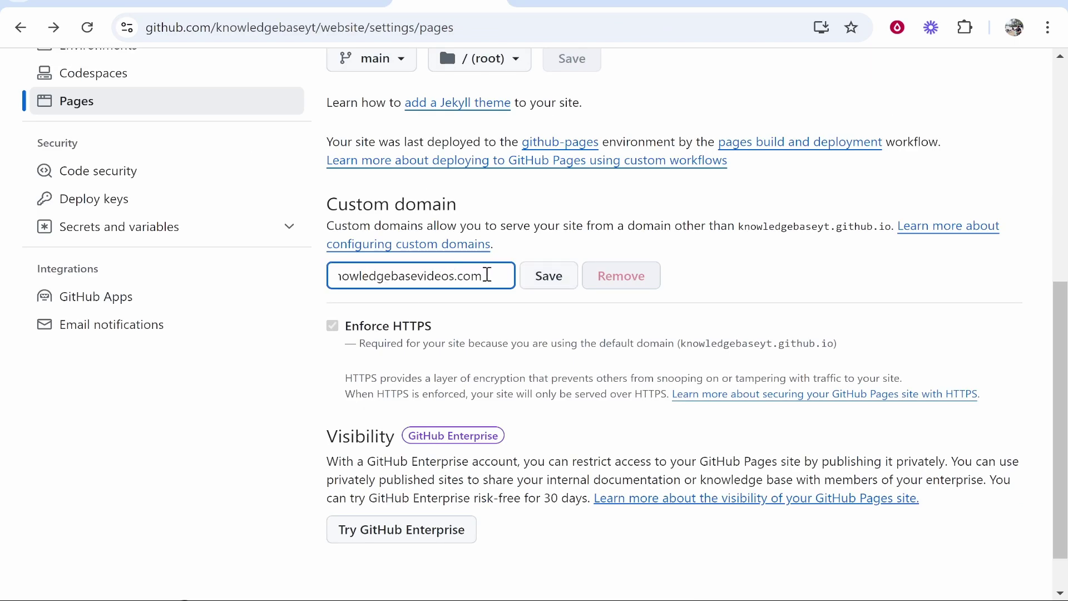
pyautogui.click(493, 274)
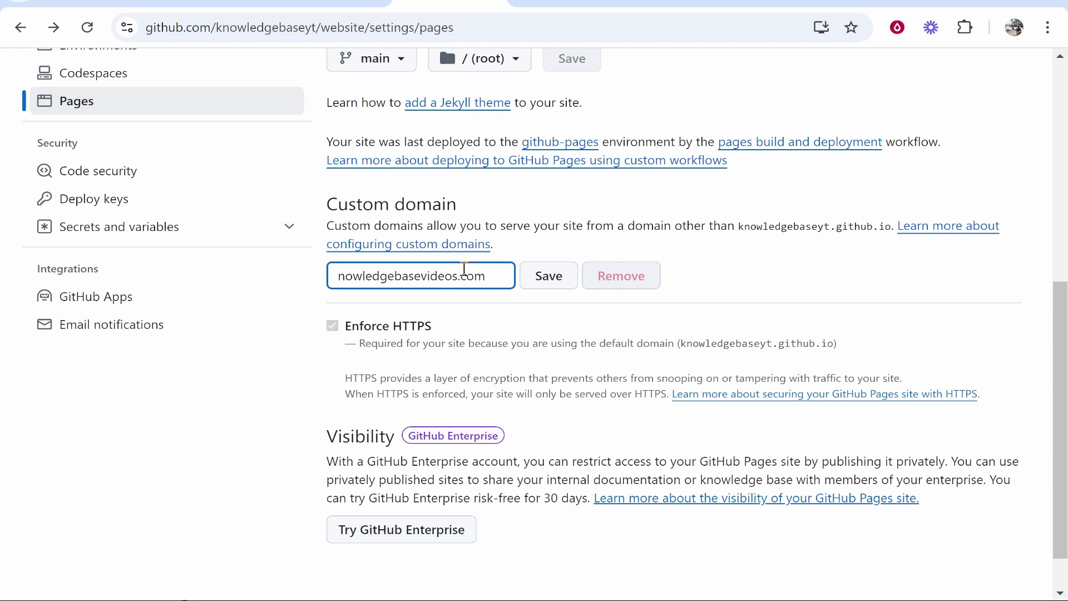
pyautogui.click(558, 280)
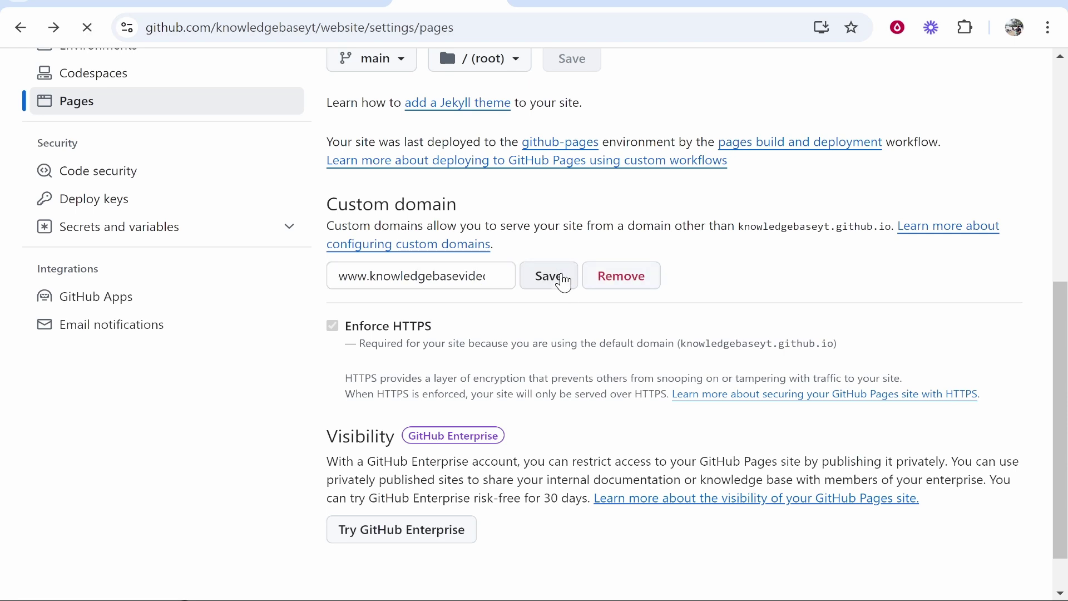
# Step: Check the custom domain's DNS check status below the field
pyautogui.scroll(-6, 565, 289)
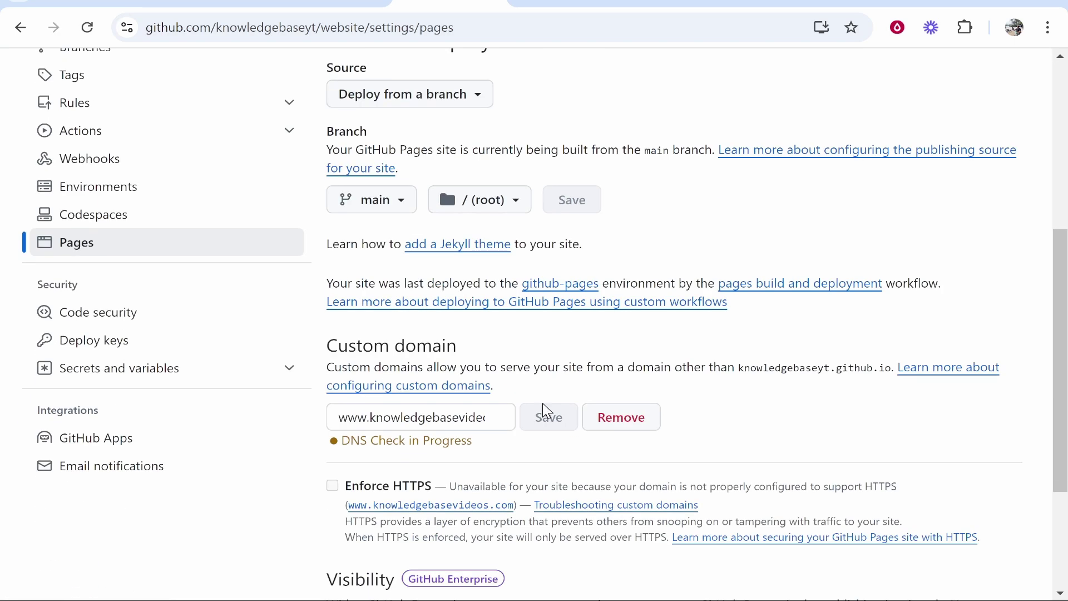
pyautogui.moveTo(343, 453); pyautogui.dragTo(482, 452)
pyautogui.click(488, 453)
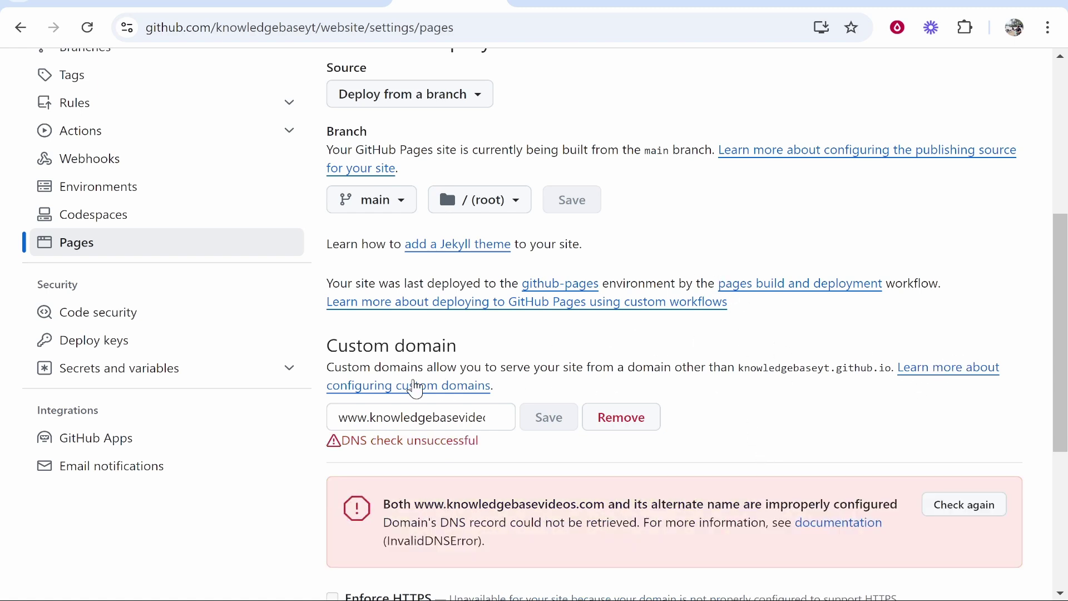
# Step: Open the 'Managing a custom domain' docs article and select the A-record IP 185.199.108.153
pyautogui.click(466, 386)
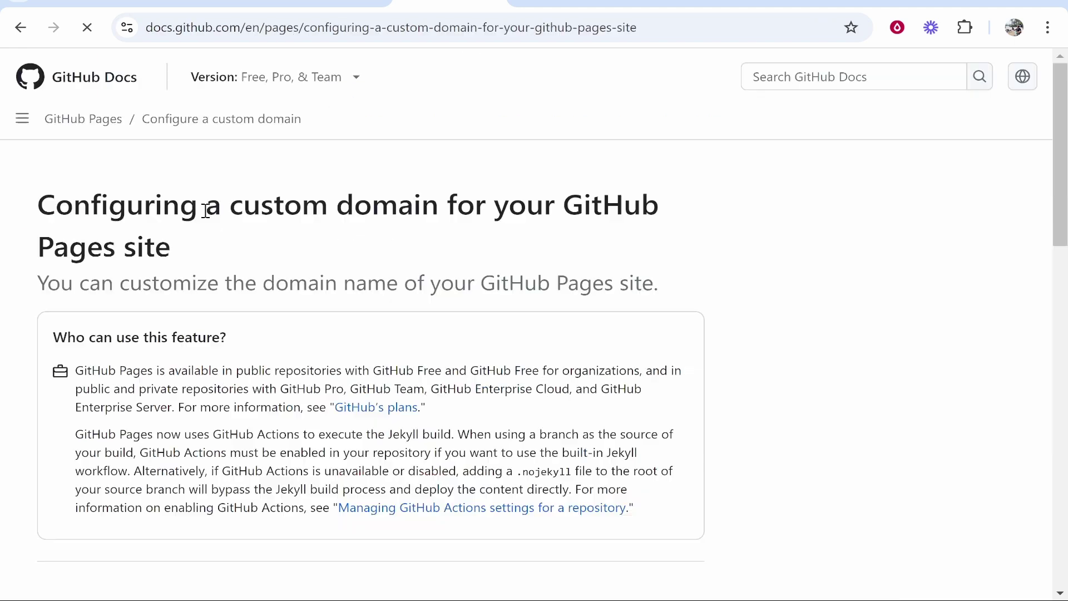
pyautogui.scroll(-6, 350, 267)
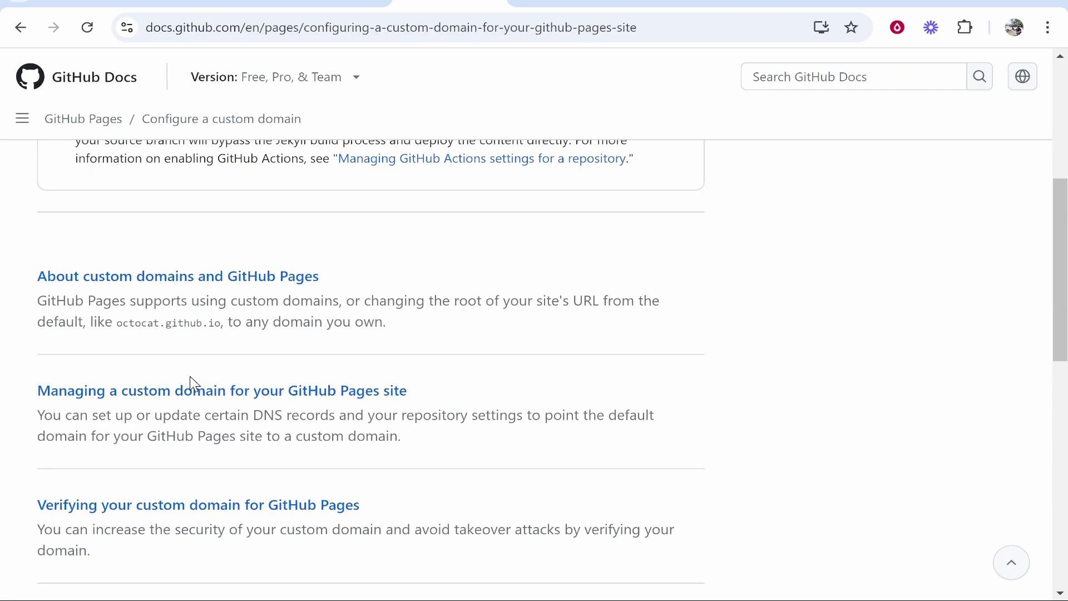
pyautogui.click(348, 397)
pyautogui.scroll(-6, 194, 388)
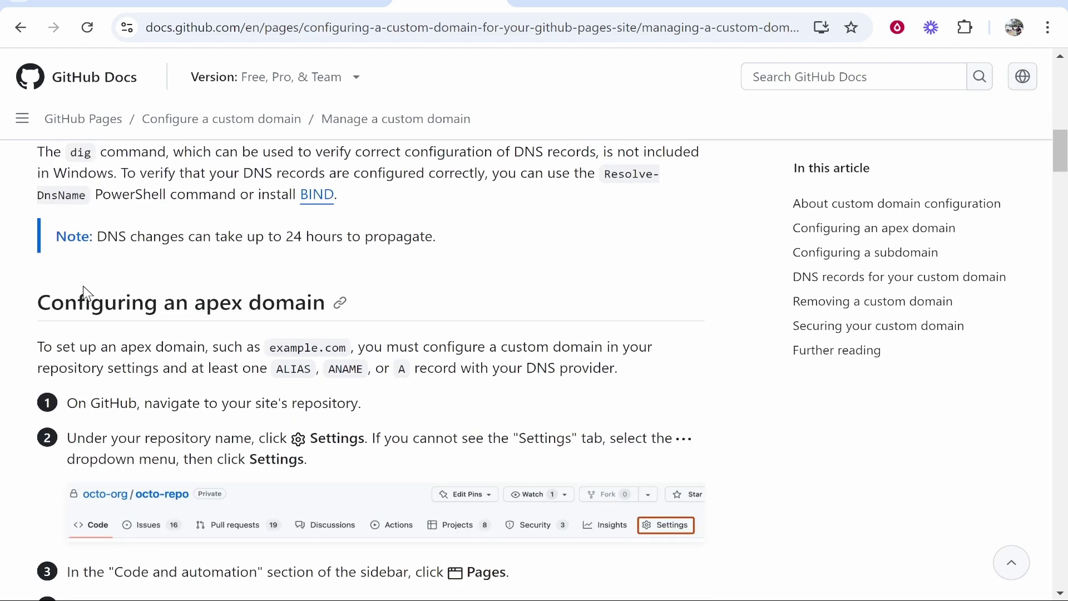
pyautogui.scroll(-3, 614, 360)
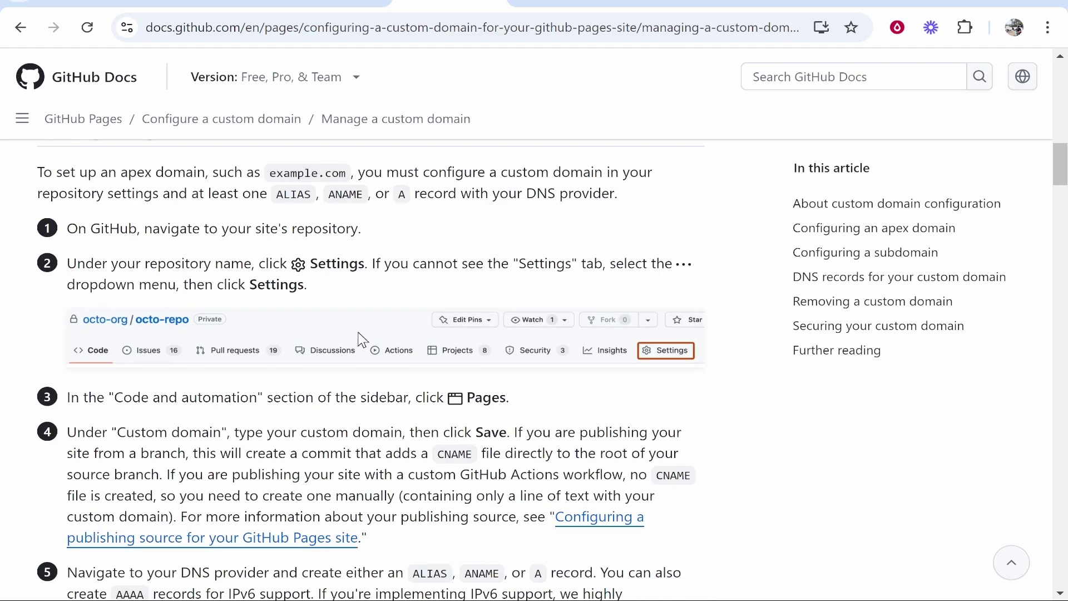
pyautogui.scroll(-7, 295, 312)
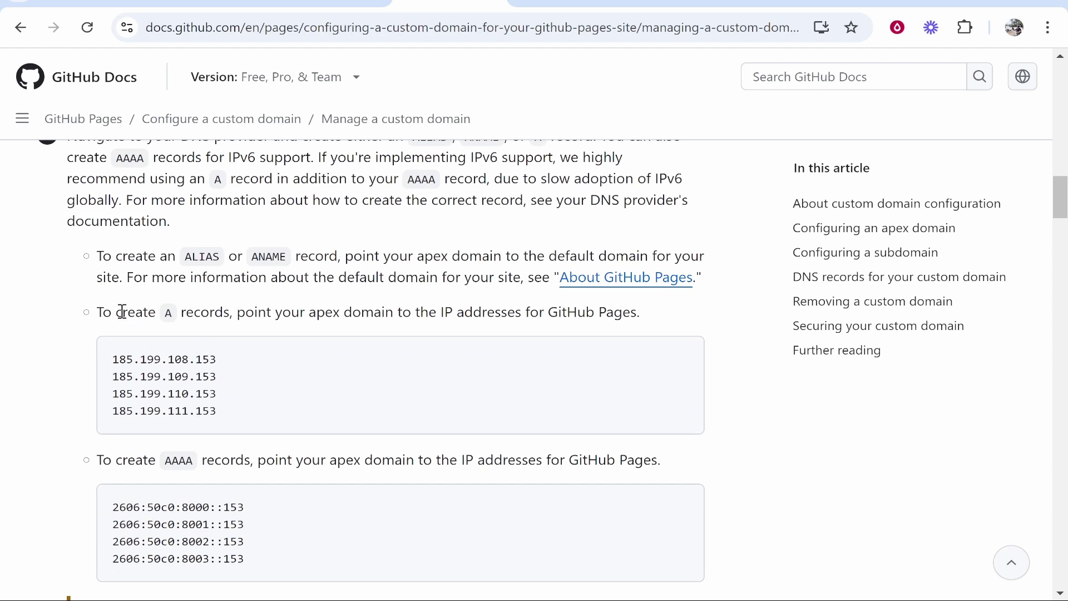
pyautogui.moveTo(228, 357); pyautogui.dragTo(135, 351)
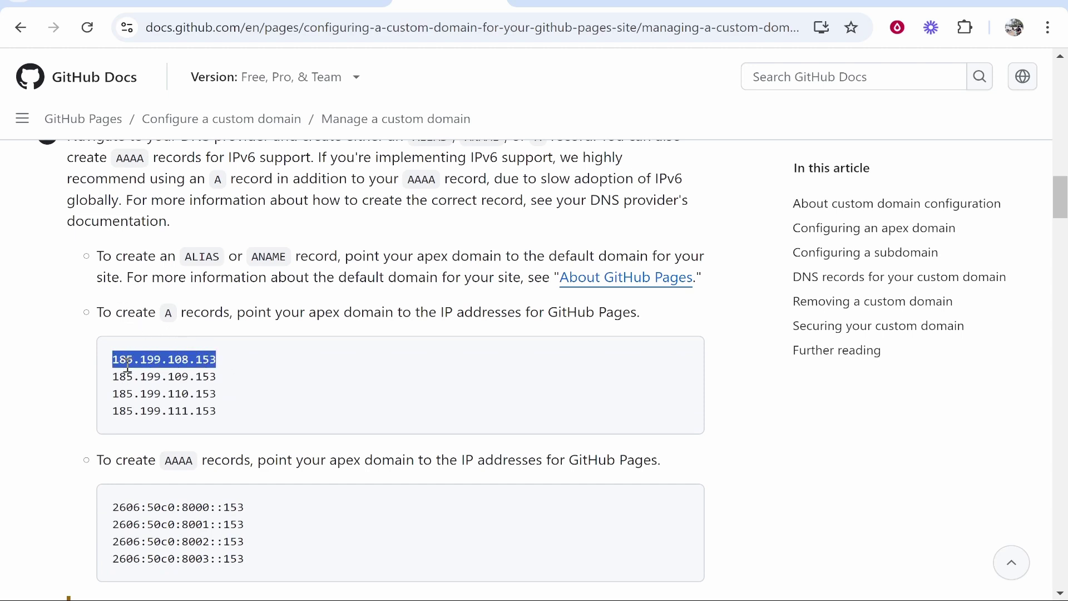
pyautogui.moveTo(247, 363); pyautogui.dragTo(107, 360)
pyautogui.hotkey('ctrl', 'c')
# Step: Open knowledgebasevideos.com's Advanced DNS tab and scroll to the empty Host Records table
pyautogui.click(567, 2)
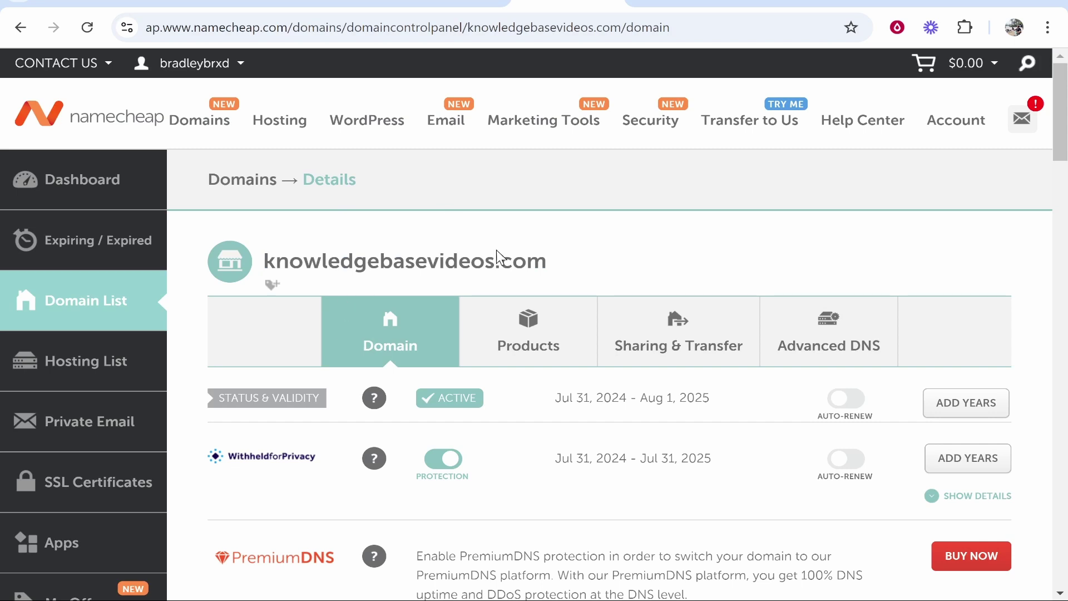
pyautogui.scroll(-2, 457, 254)
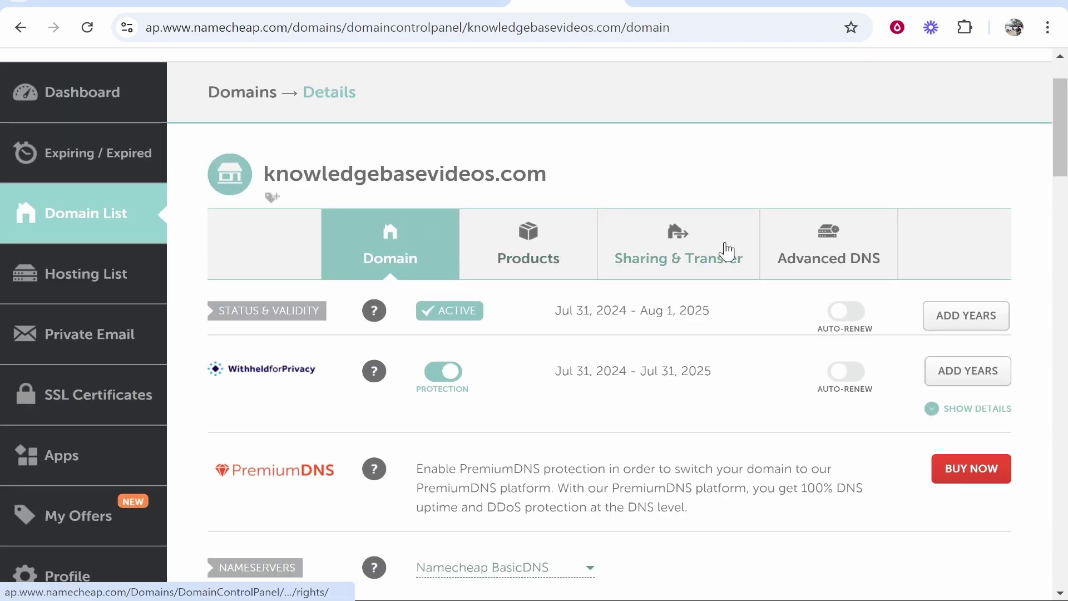
pyautogui.click(871, 250)
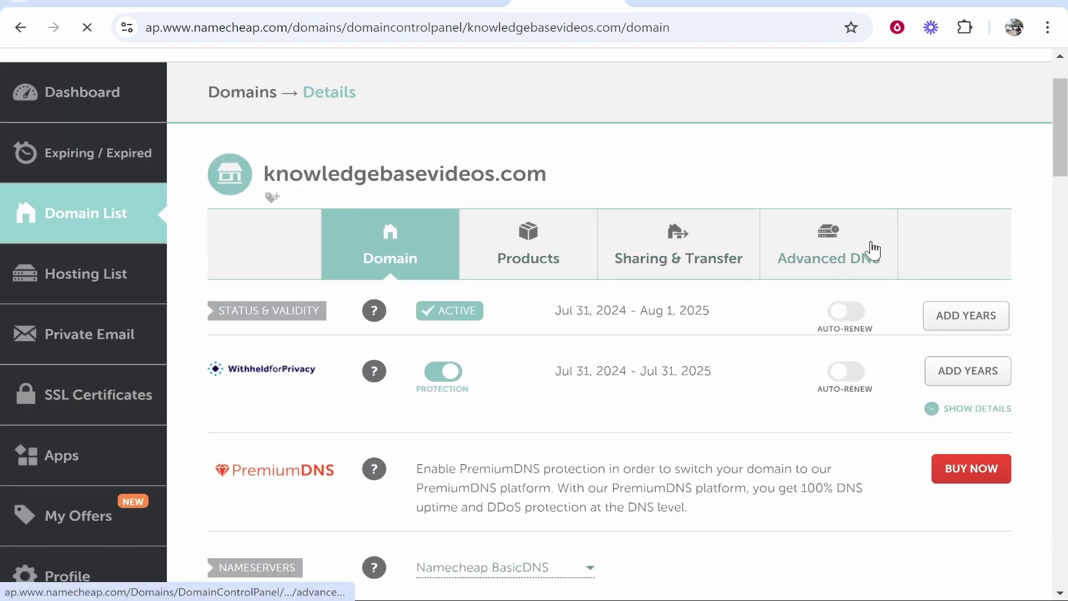
pyautogui.scroll(-6, 804, 223)
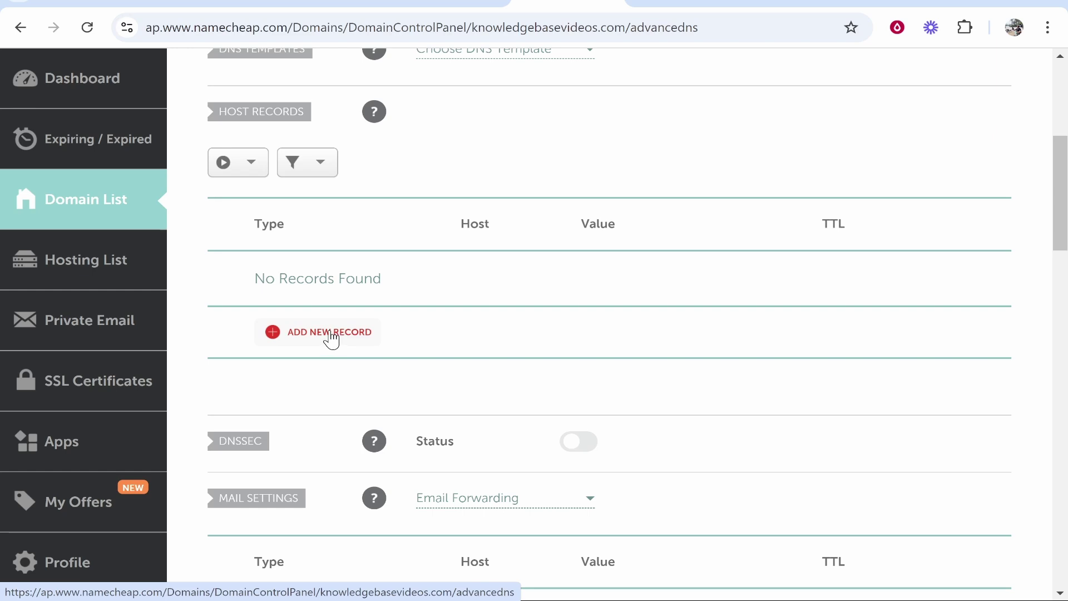
# Step: Add an A record for host @ pointing to 185.199.108.153
pyautogui.click(309, 333)
pyautogui.click(310, 306)
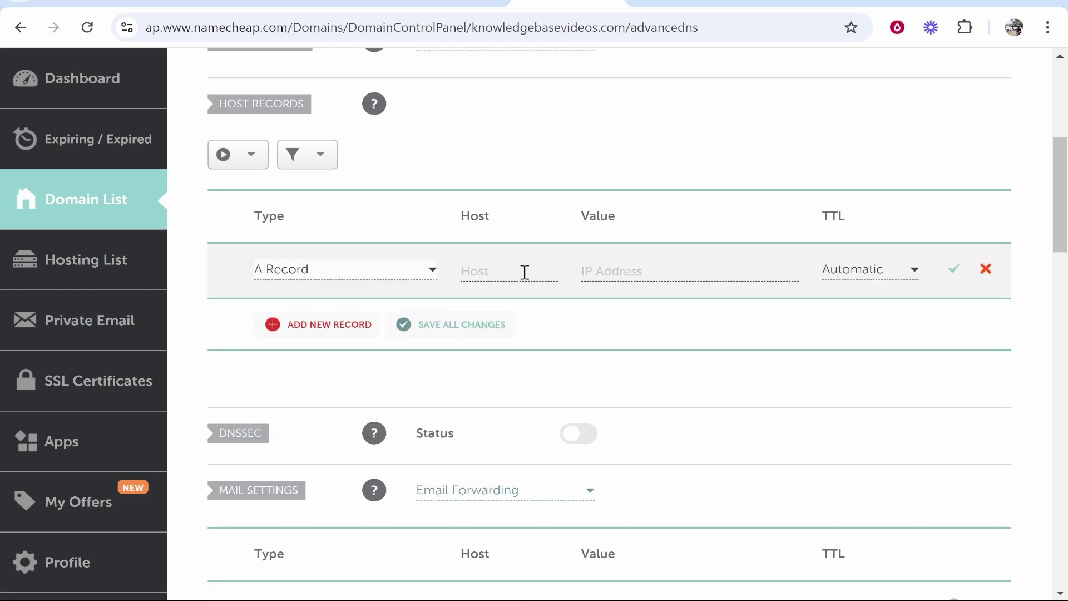
pyautogui.click(525, 272)
pyautogui.click(656, 272)
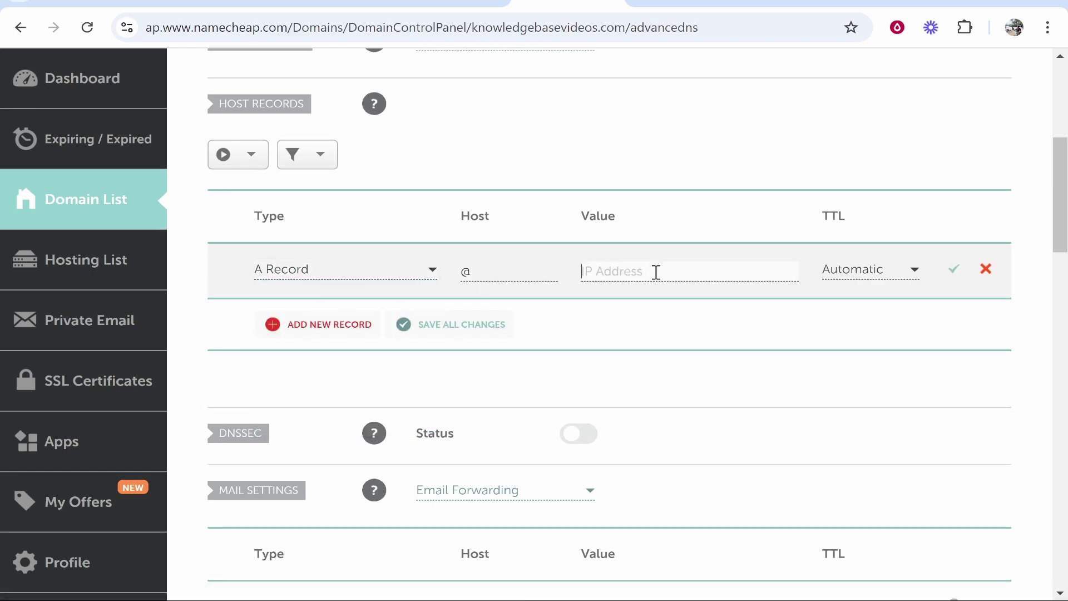
pyautogui.hotkey('ctrl', 'v')
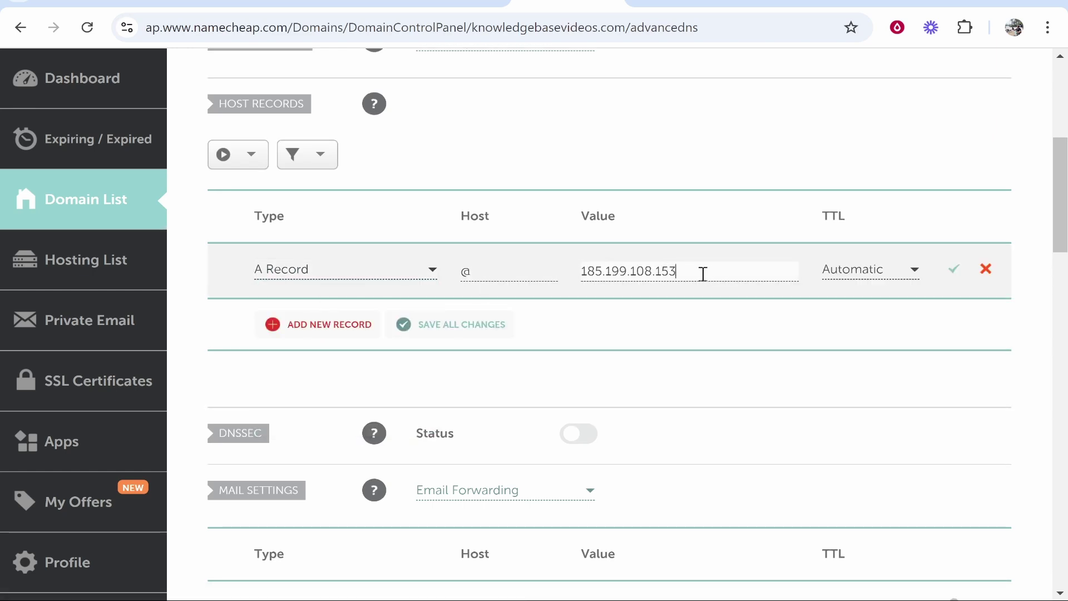
pyautogui.click(955, 273)
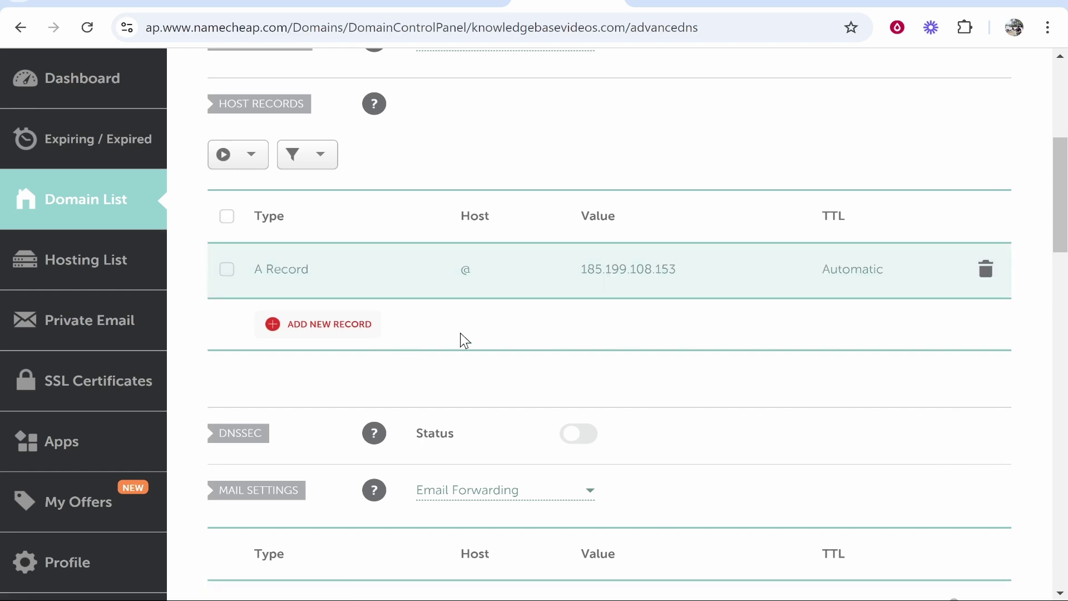
# Step: Copy 185.199.109.153 from the docs and add it as a second @ A record
pyautogui.click(450, 3)
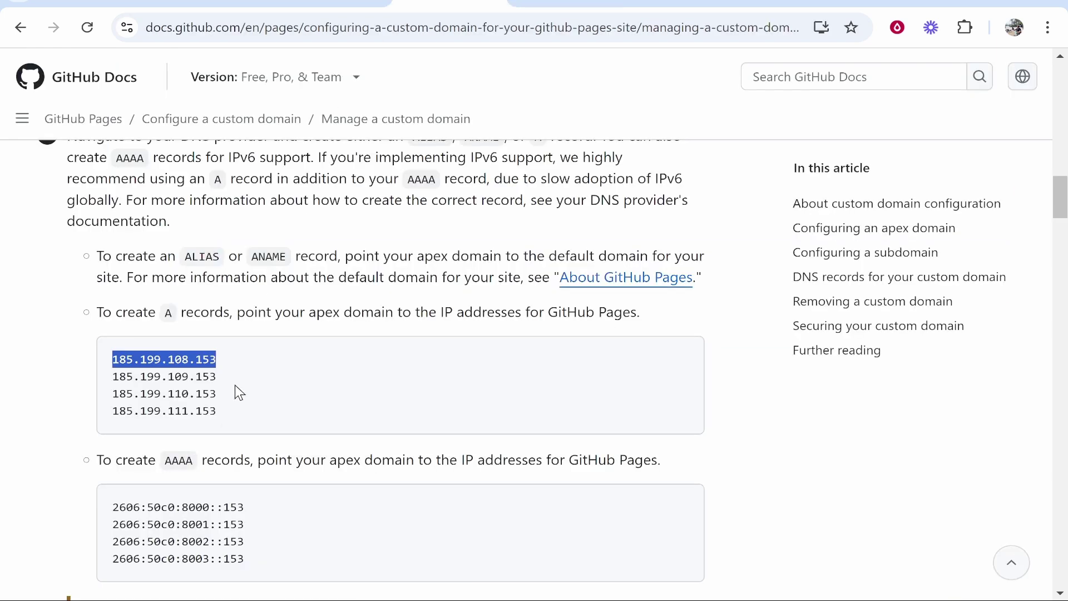
pyautogui.moveTo(220, 377); pyautogui.dragTo(114, 377)
pyautogui.hotkey('ctrl', 'c')
pyautogui.click(582, 8)
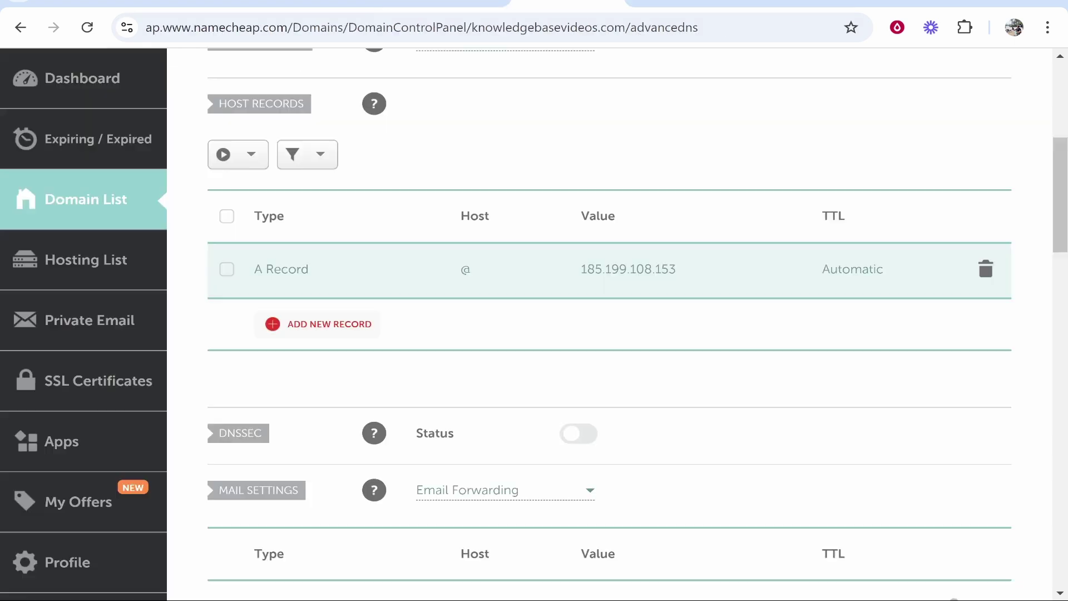
pyautogui.click(348, 325)
pyautogui.click(317, 350)
pyautogui.click(493, 330)
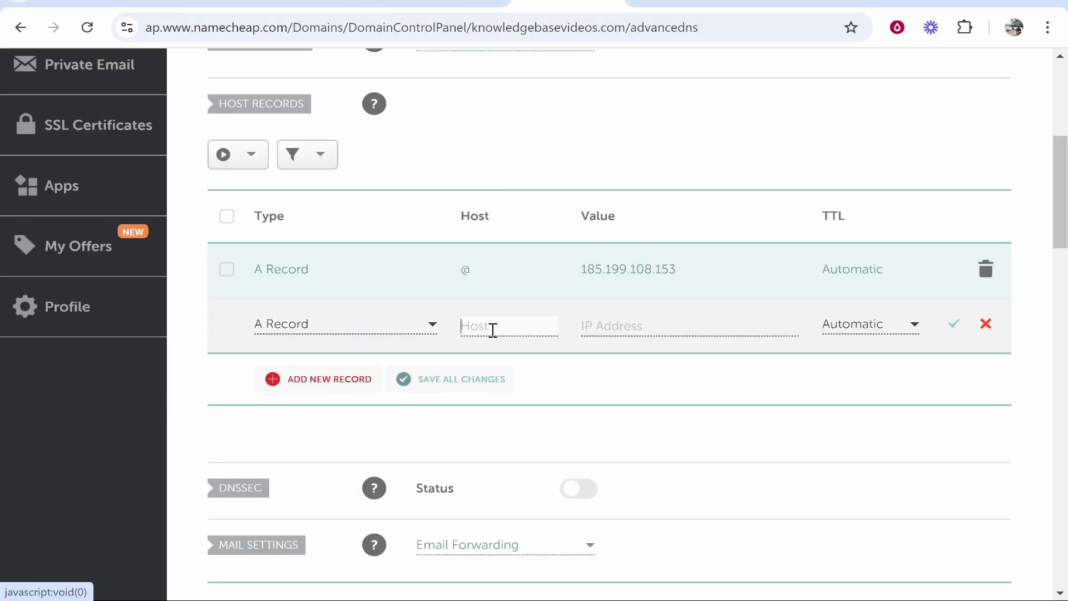
pyautogui.press('Tab')
pyautogui.hotkey('ctrl', 'v')
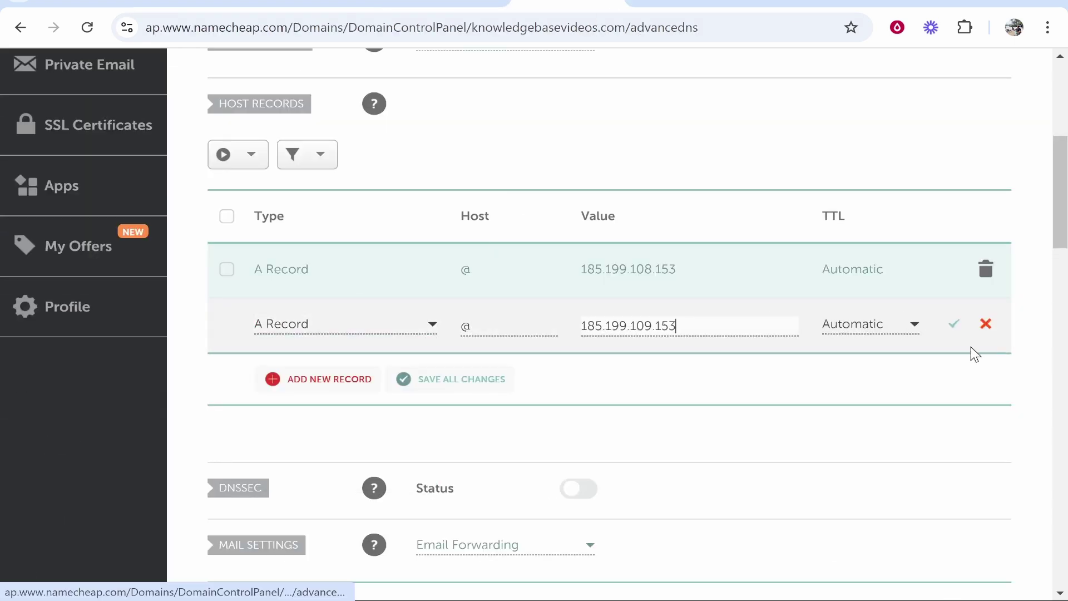
pyautogui.click(953, 326)
# Step: Copy 185.199.110.153 and add it as a third @ A record
pyautogui.click(456, 8)
pyautogui.moveTo(211, 393); pyautogui.dragTo(107, 393)
pyautogui.hotkey('ctrl', 'c')
pyautogui.click(535, 3)
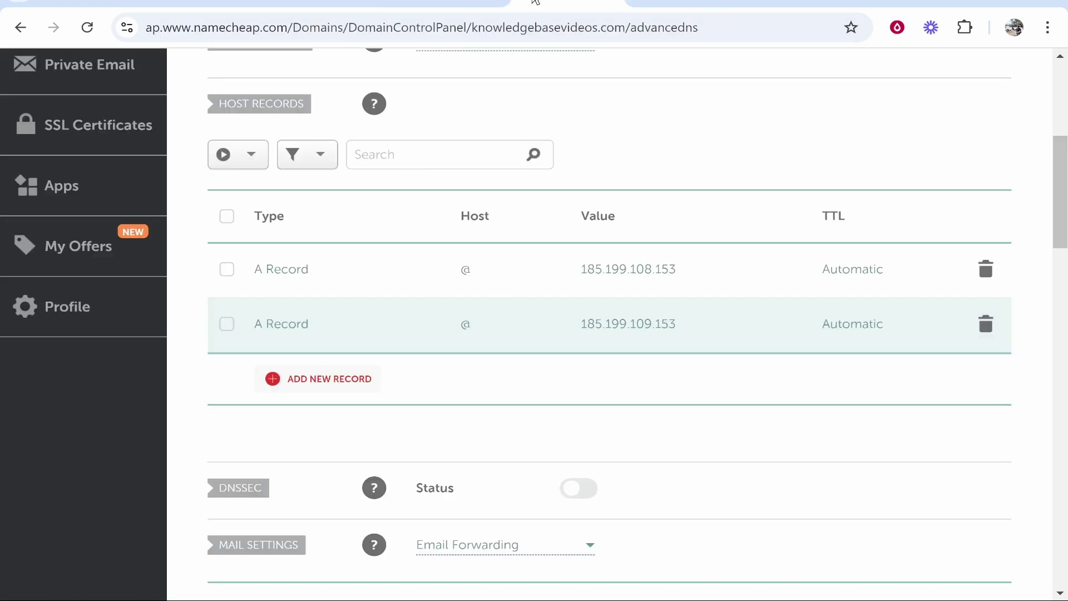
pyautogui.click(305, 381)
pyautogui.click(523, 326)
pyautogui.click(526, 320)
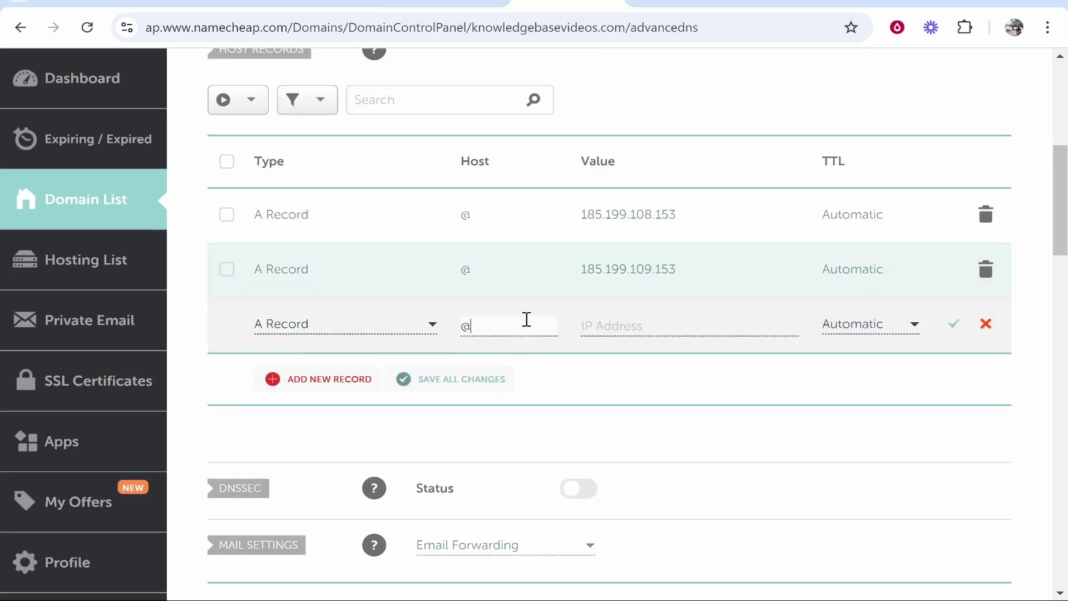
pyautogui.write('@')
pyautogui.click(689, 325)
pyautogui.hotkey('ctrl', 'v')
pyautogui.click(954, 325)
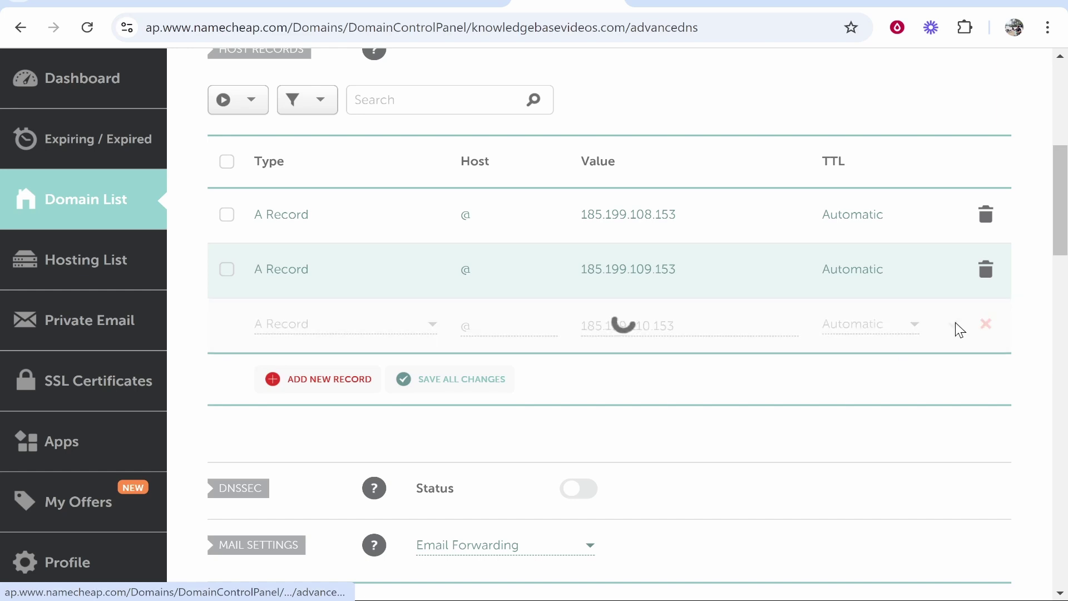
# Step: Copy 185.199.111.153 and add it as the fourth @ A record
pyautogui.click(451, 5)
pyautogui.moveTo(218, 412); pyautogui.dragTo(115, 416)
pyautogui.hotkey('ctrl', 'c')
pyautogui.click(568, 5)
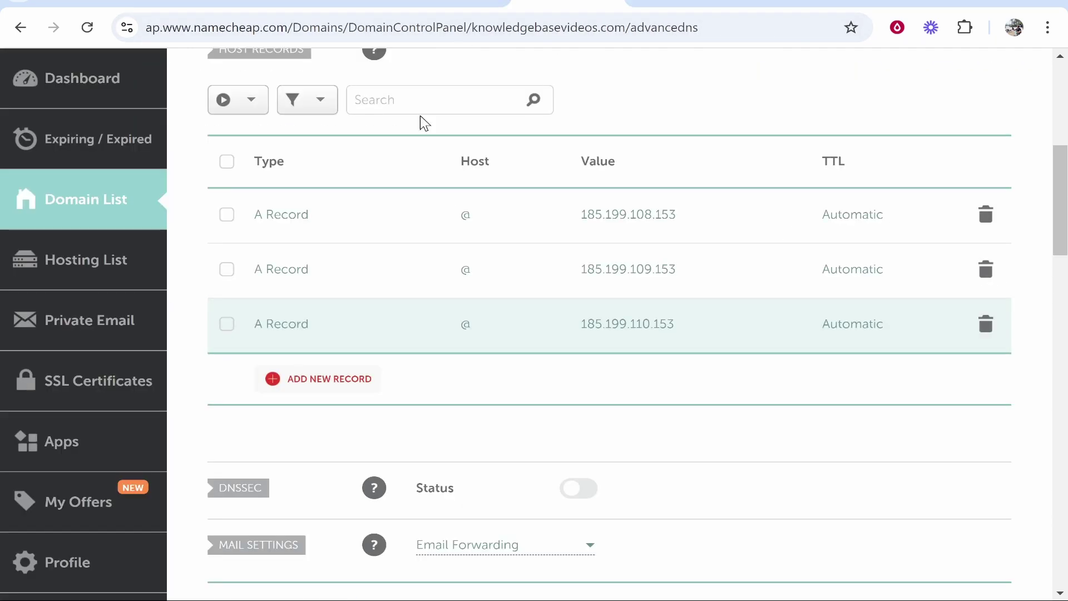
pyautogui.click(348, 378)
pyautogui.click(294, 316)
pyautogui.click(521, 299)
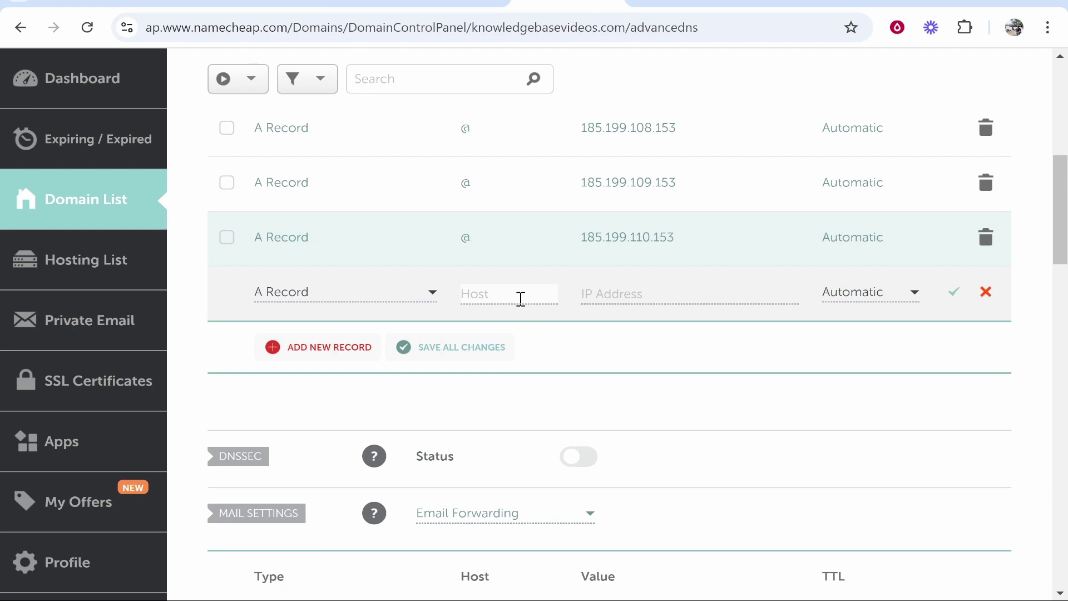
pyautogui.write('@')
pyautogui.click(675, 295)
pyautogui.hotkey('ctrl', 'v')
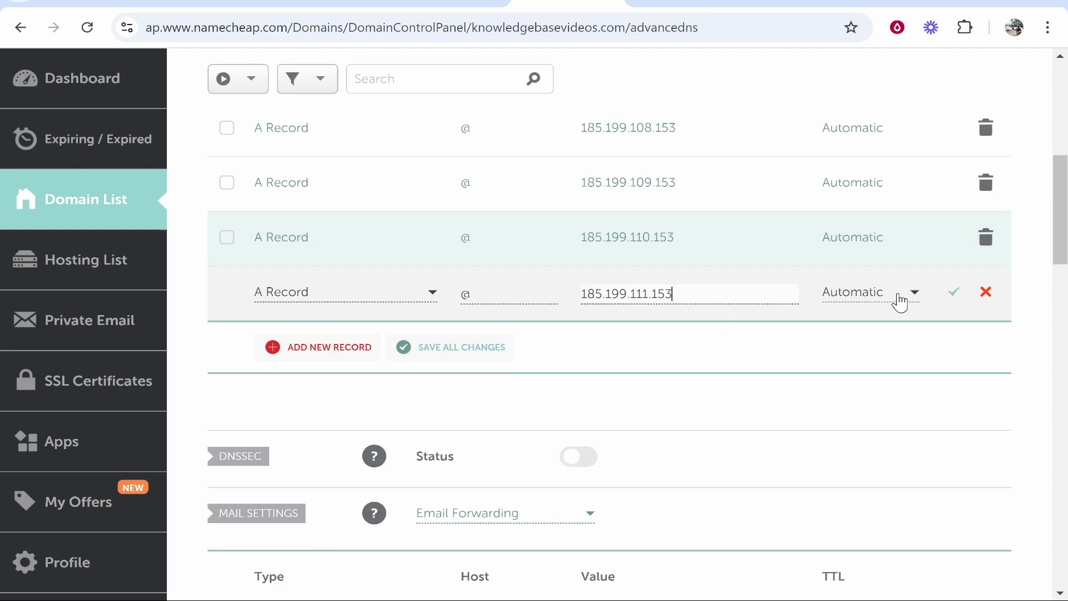
pyautogui.click(953, 293)
pyautogui.scroll(3, 925, 295)
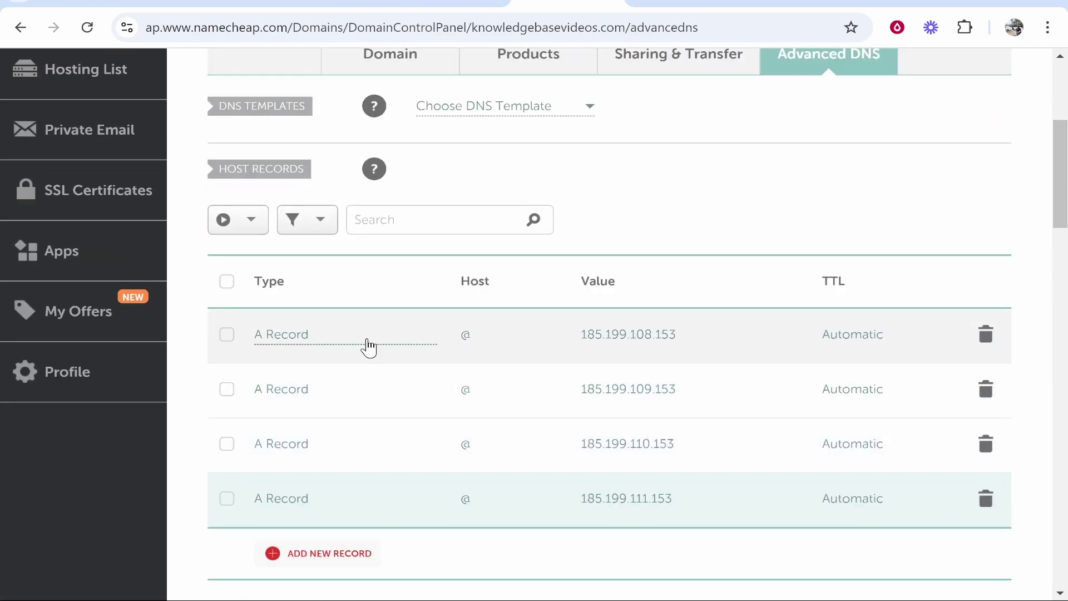
# Step: Read the docs' guidance for a www CNAME to <user>.github.io, then return to Pages settings
pyautogui.click(449, 3)
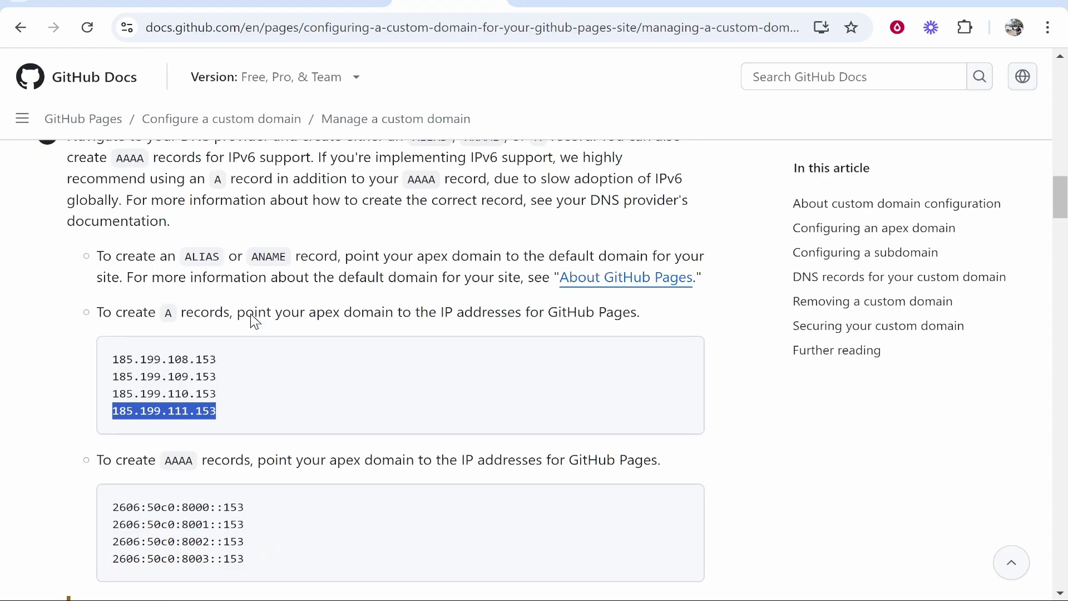
pyautogui.click(332, 304)
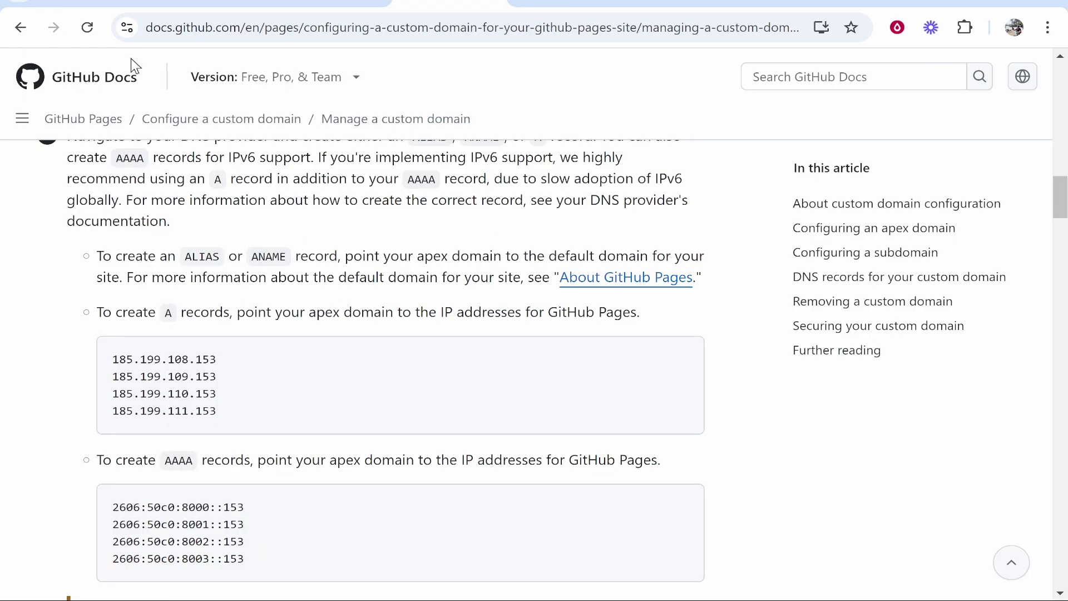
pyautogui.scroll(-10, 422, 415)
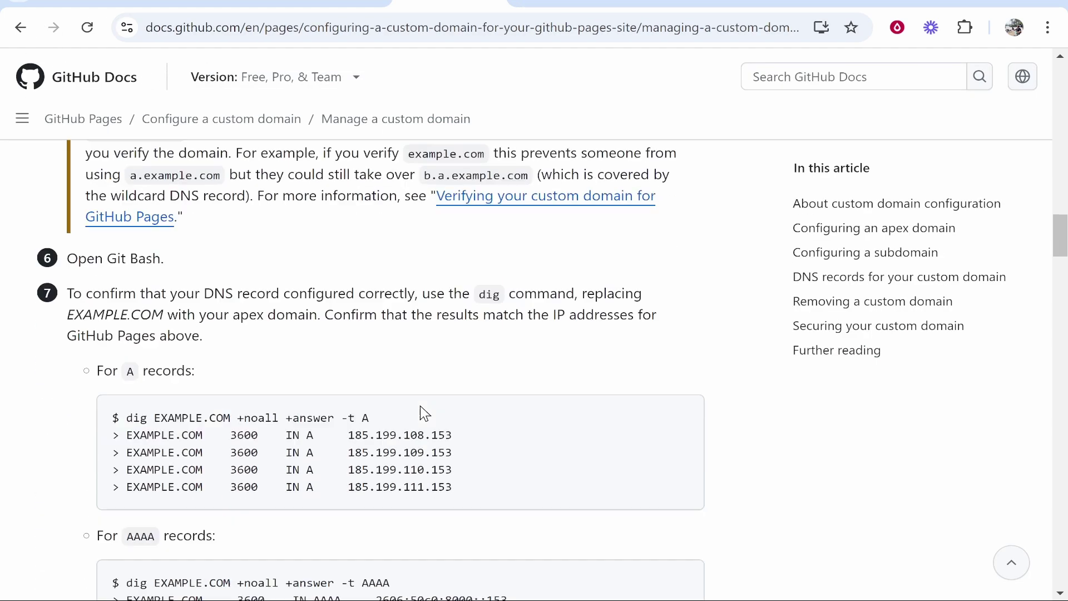
pyautogui.scroll(-11, 422, 414)
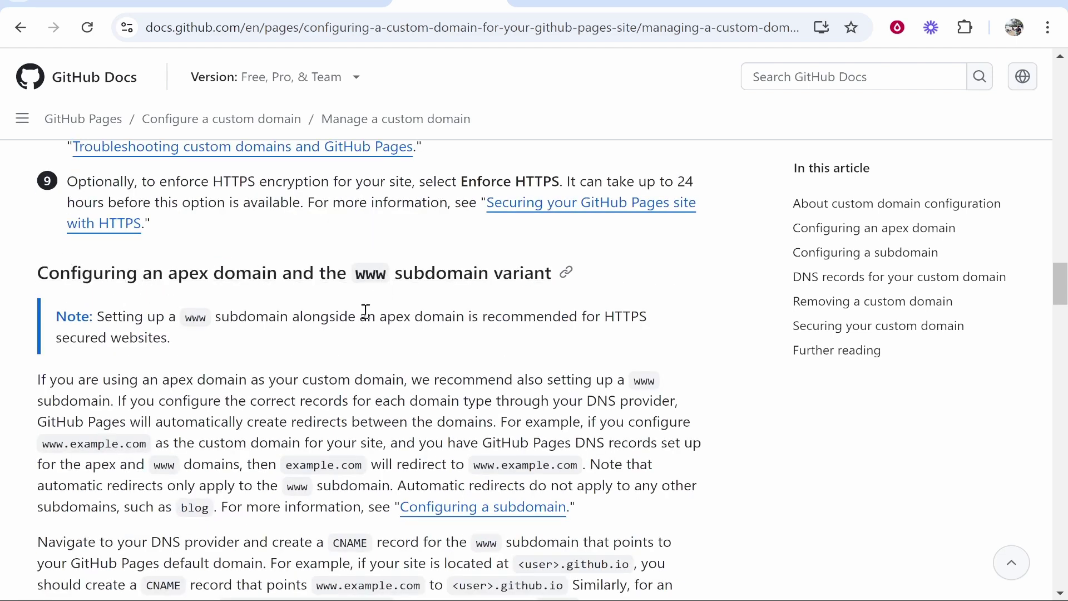
pyautogui.scroll(-3, 339, 317)
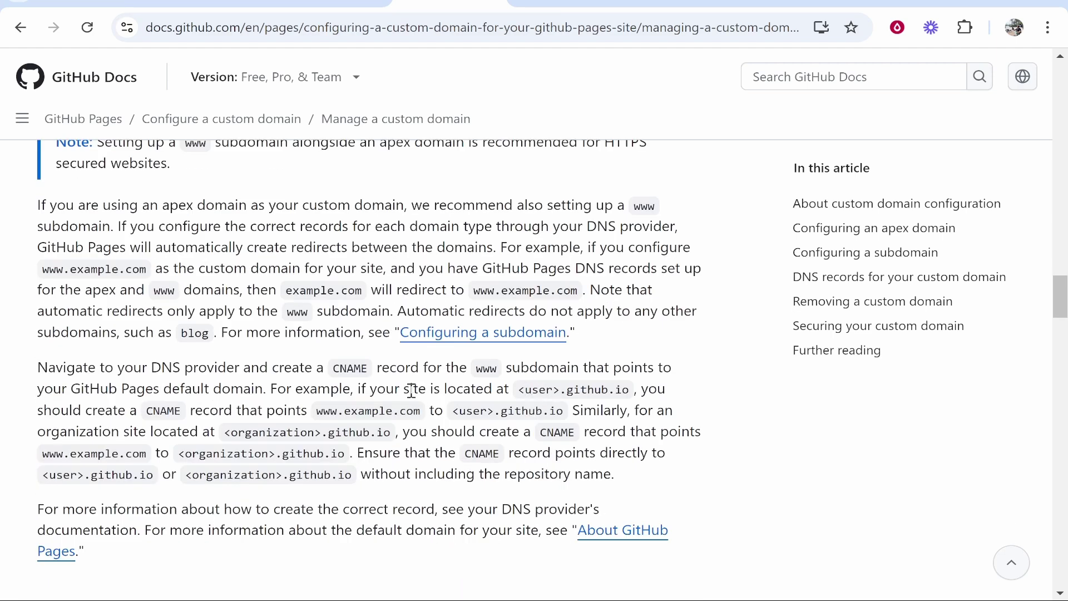
pyautogui.doubleClick(349, 368)
pyautogui.click(365, 367)
pyautogui.moveTo(475, 368); pyautogui.dragTo(502, 369)
pyautogui.moveTo(519, 390); pyautogui.dragTo(617, 389)
pyautogui.click(619, 388)
pyautogui.click(19, 31)
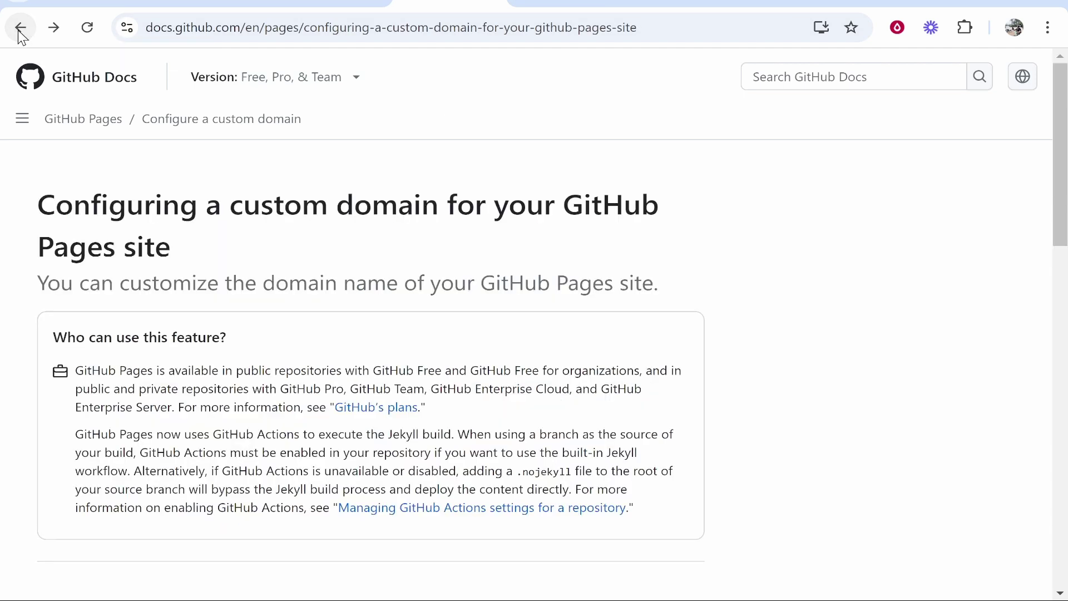
pyautogui.click(16, 33)
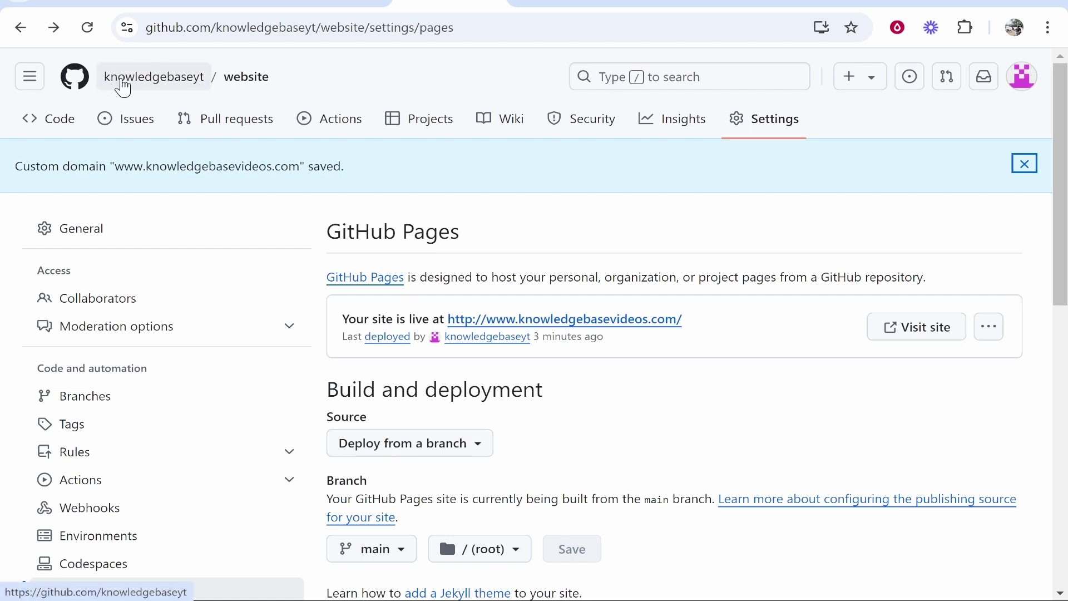
# Step: Add and save a CNAME Record with host www targeting knowledgebaseyt.github.io in Namecheap
pyautogui.hotkey('ctrl', 'Tab')
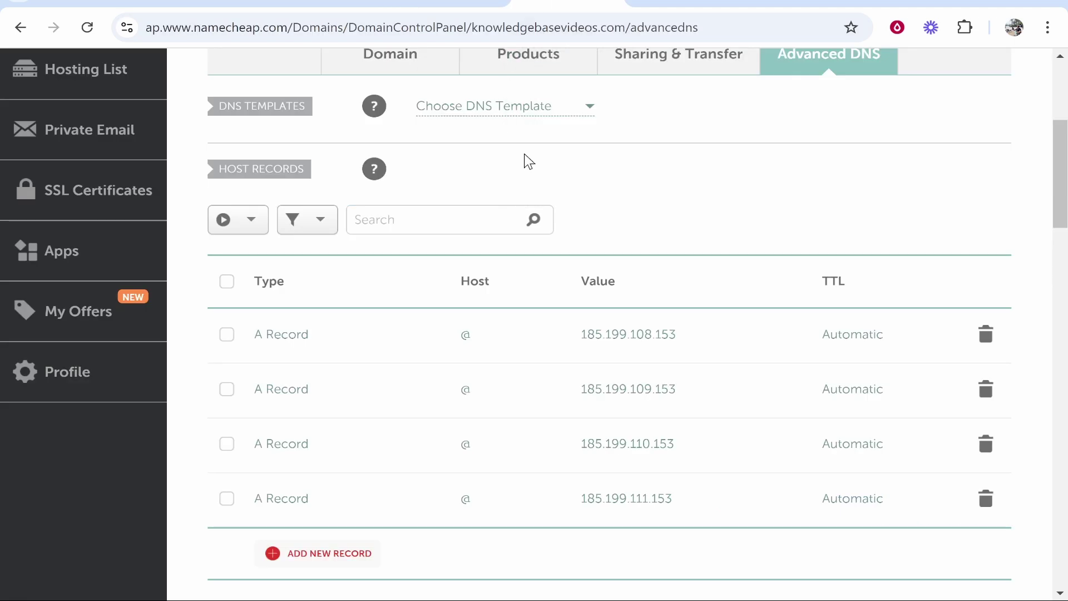
pyautogui.scroll(2, 684, 238)
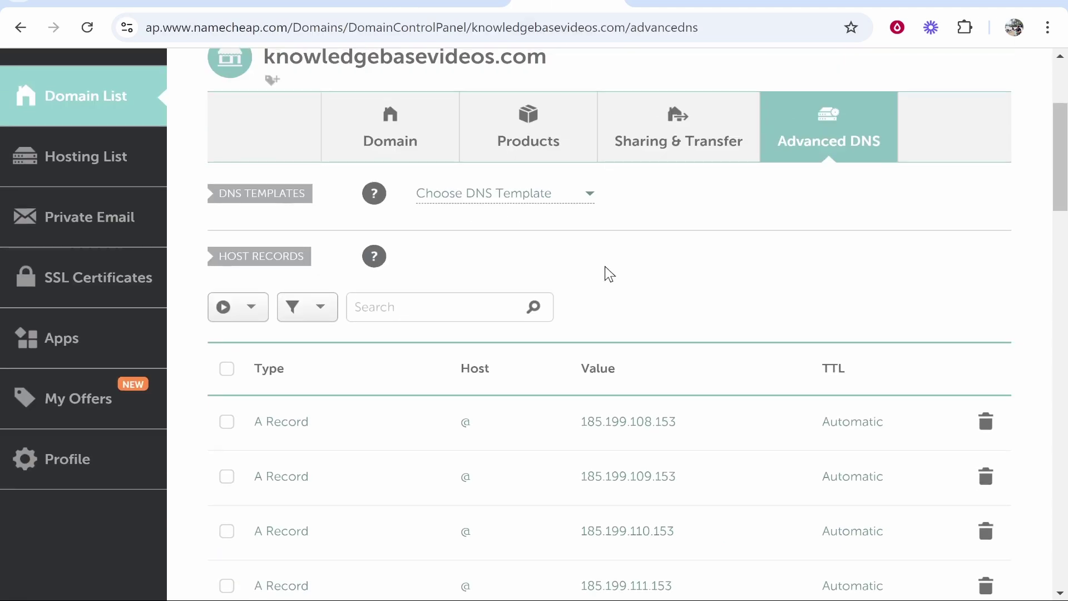
pyautogui.scroll(-3, 754, 210)
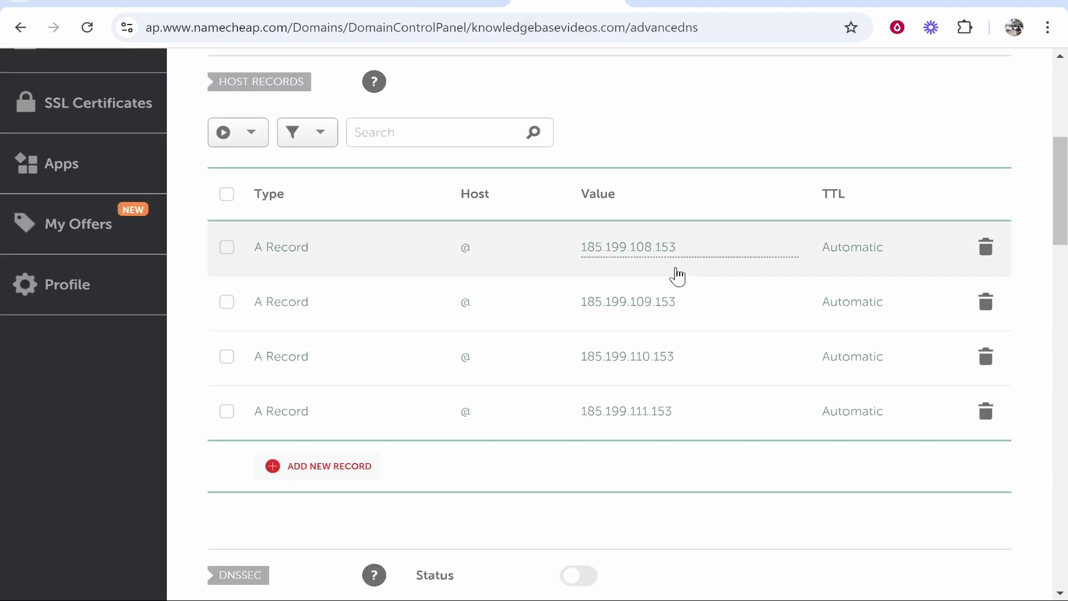
pyautogui.click(282, 472)
pyautogui.scroll(-2, 318, 414)
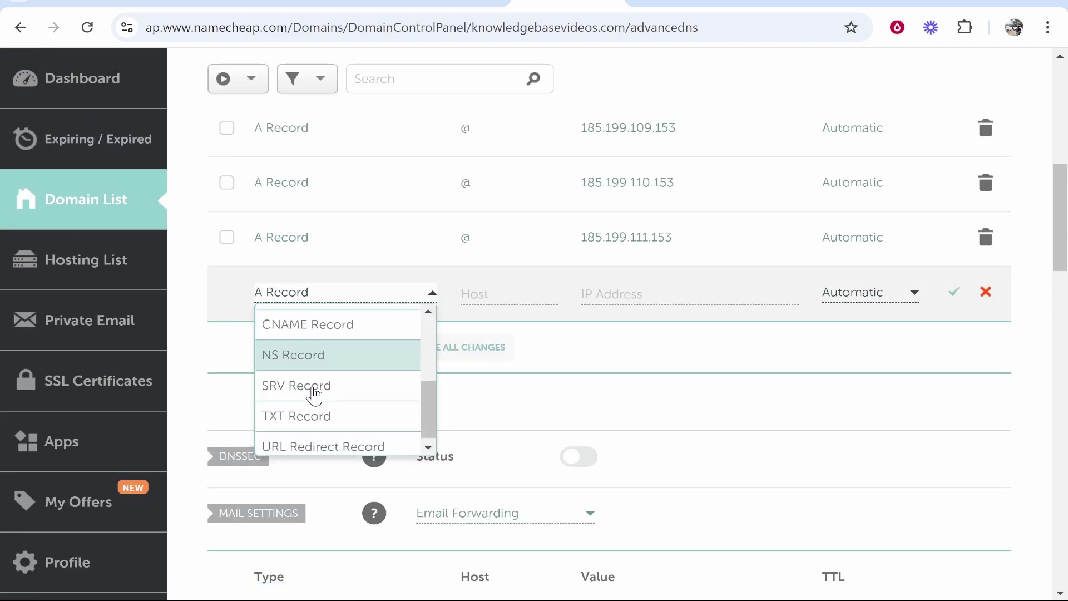
pyautogui.click(309, 326)
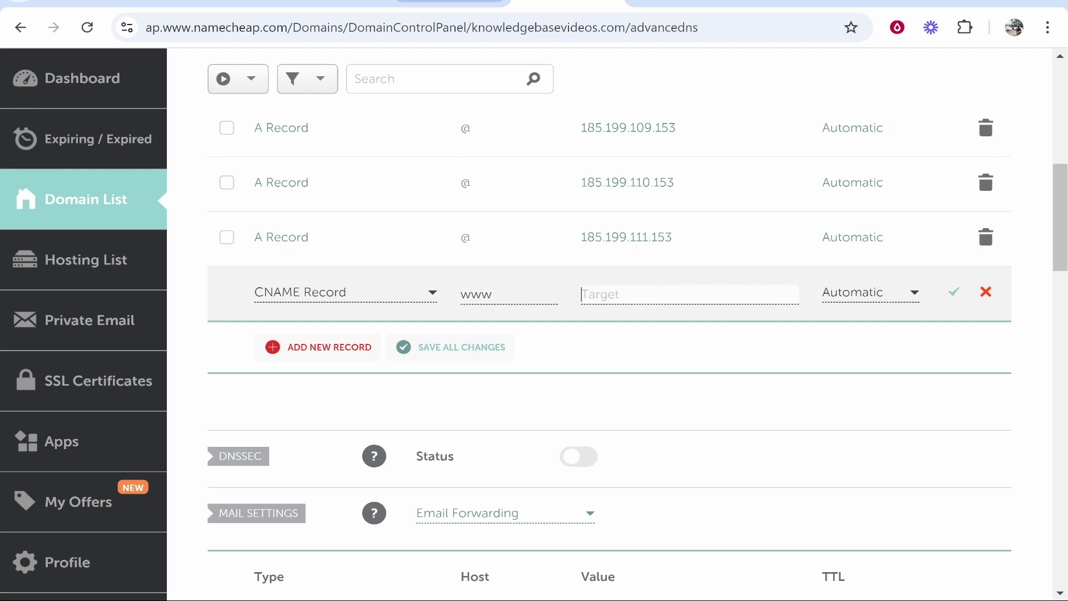
pyautogui.click(450, 3)
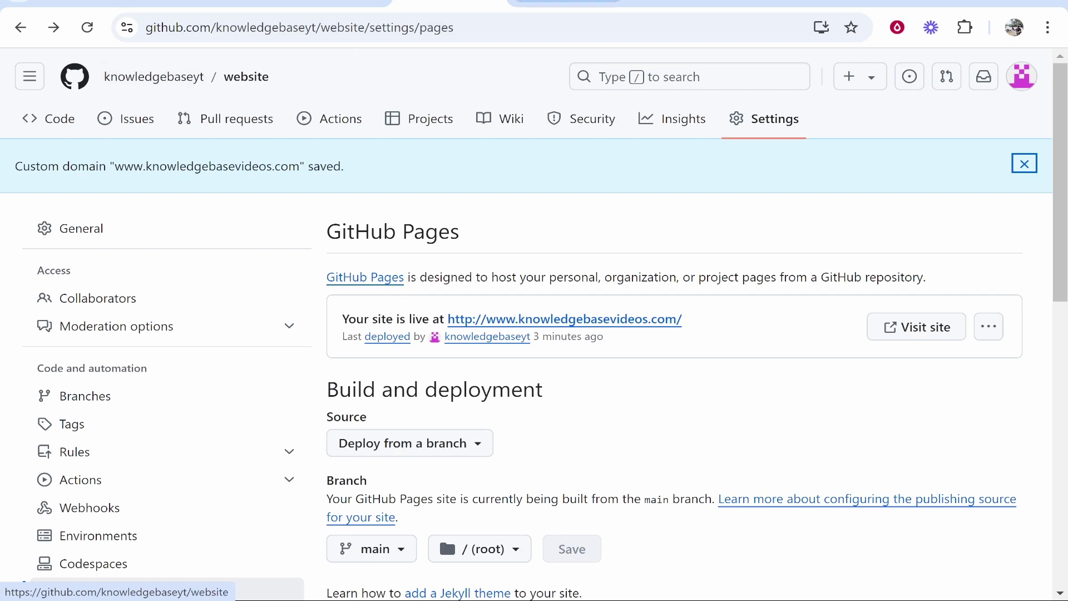
pyautogui.click(565, 3)
pyautogui.write('knowle')
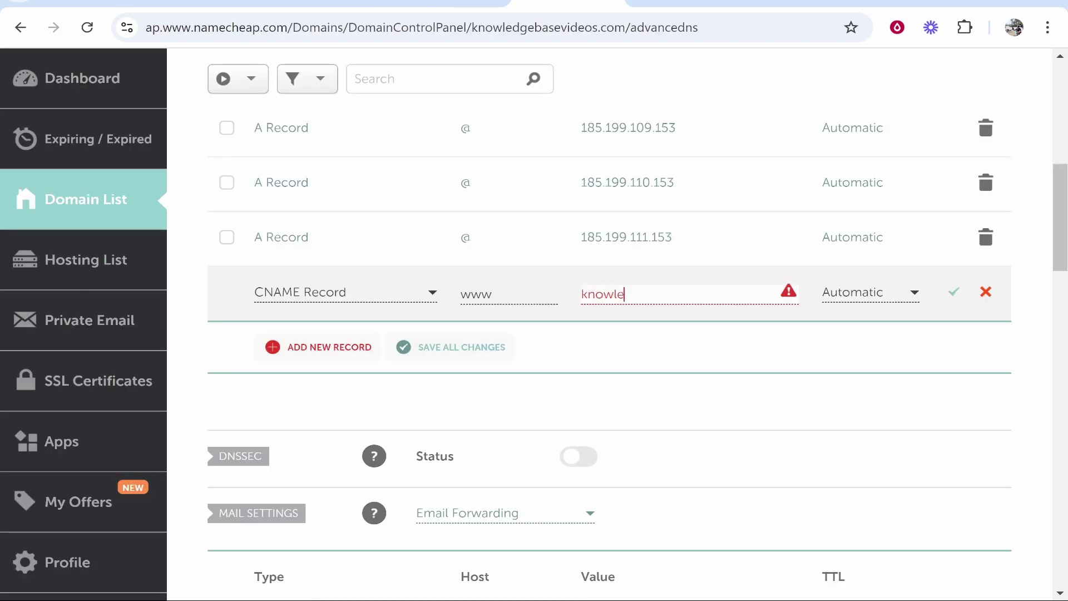
pyautogui.write('dgebaseyt.github')
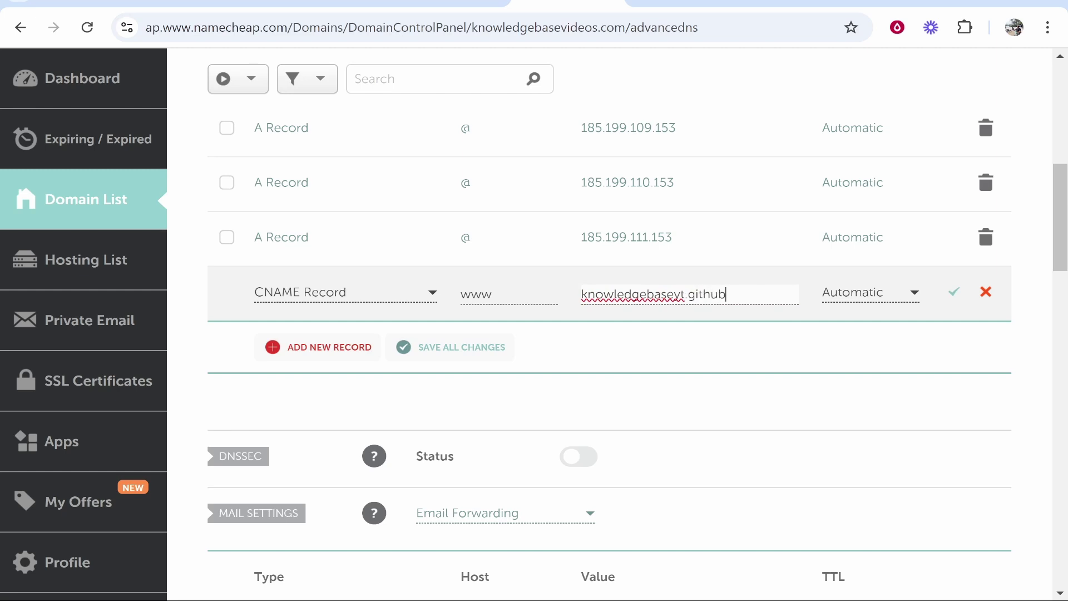
pyautogui.write('.io')
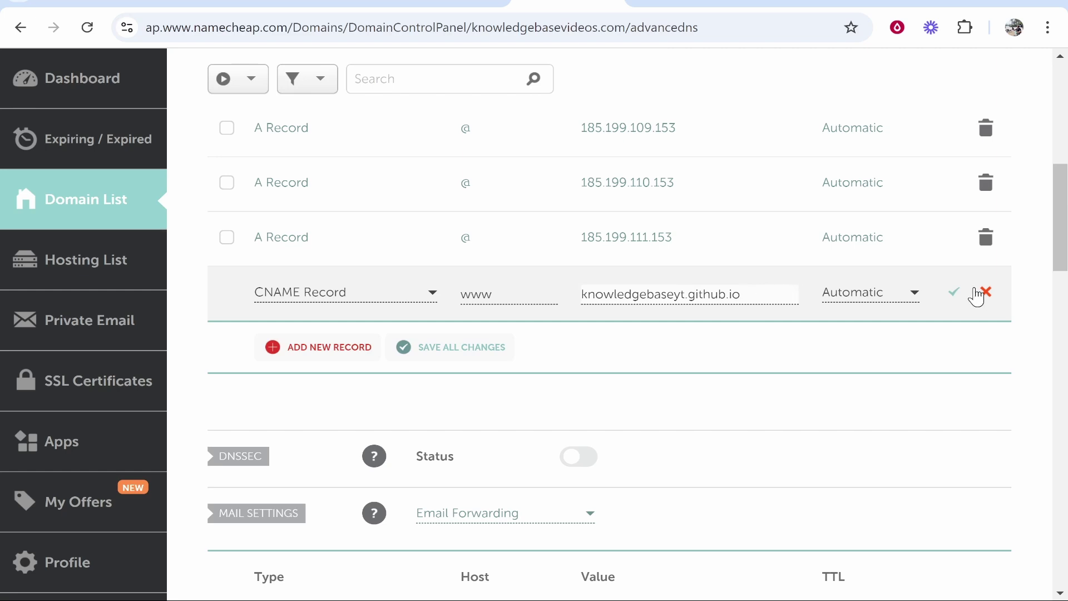
pyautogui.click(953, 292)
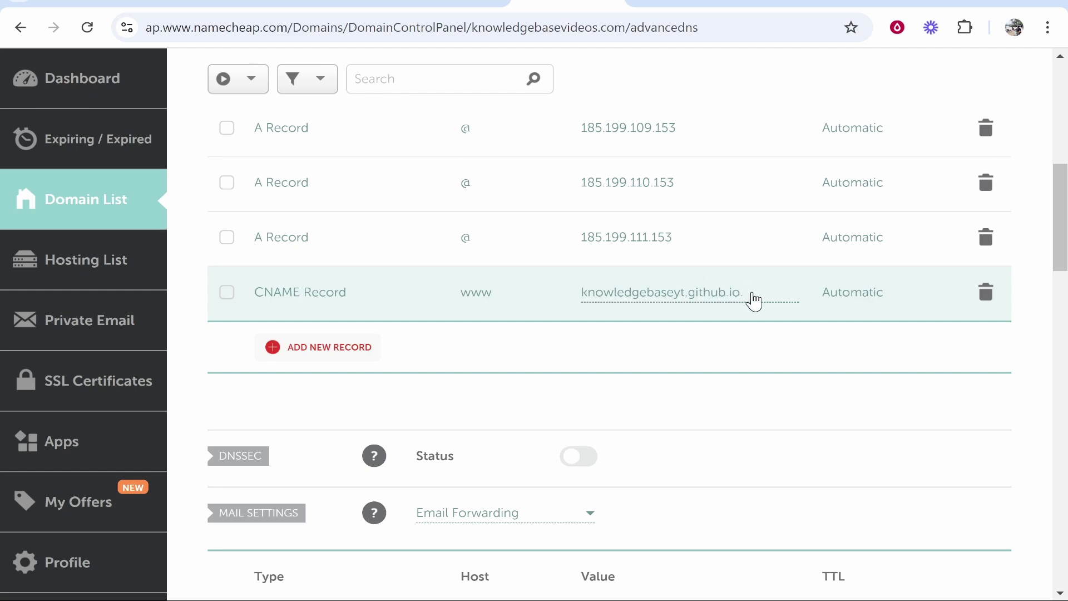
pyautogui.scroll(2, 465, 169)
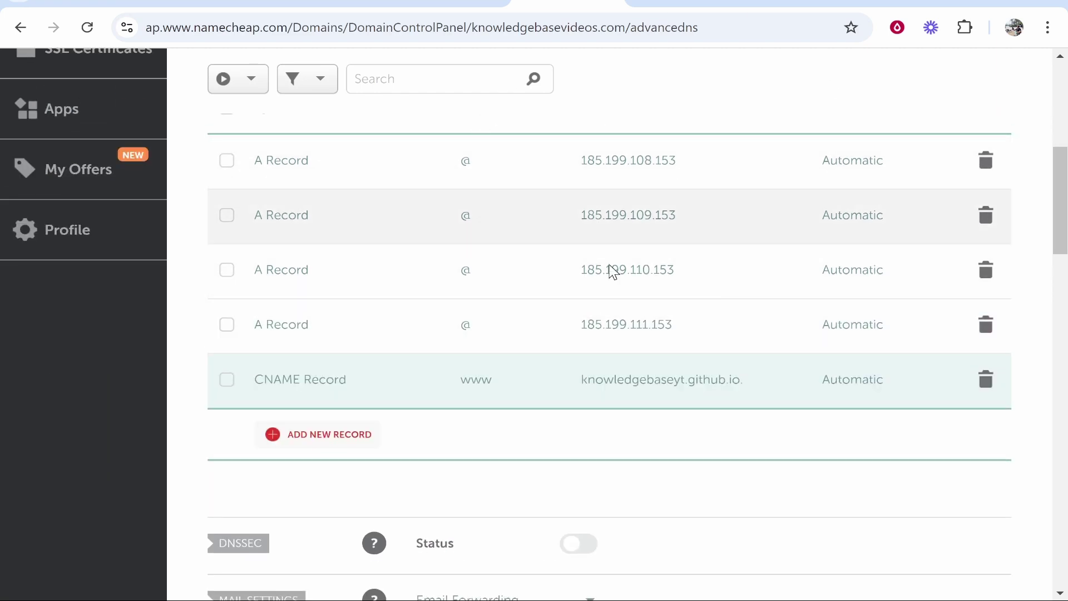
pyautogui.click(491, 12)
# Step: Reload the Pages settings and read the Custom domain DNS check status, still unsuccessful
pyautogui.scroll(-7, 456, 217)
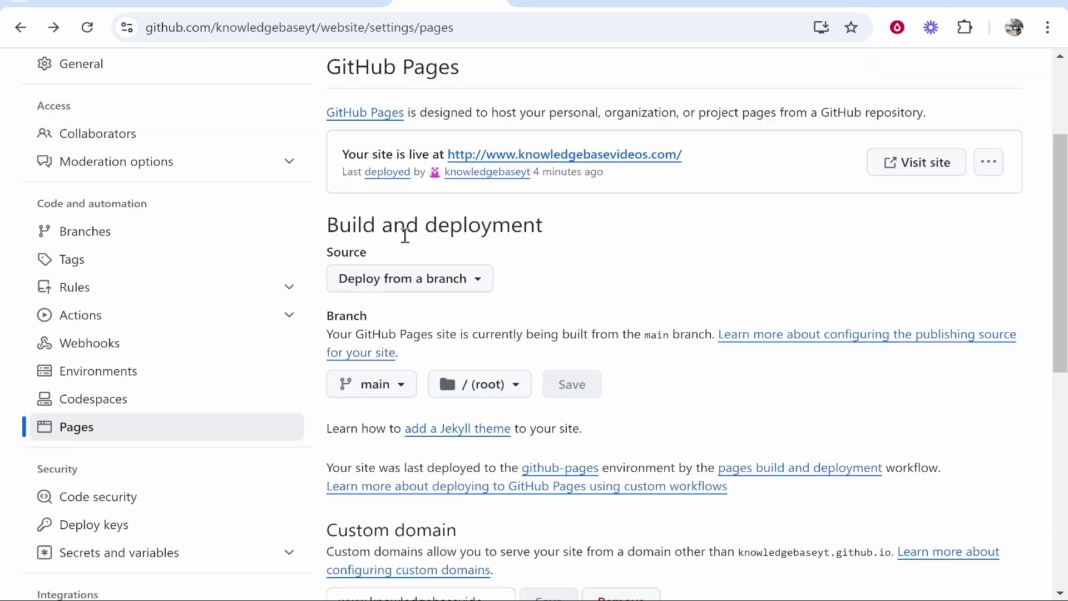
pyautogui.scroll(-1, 393, 448)
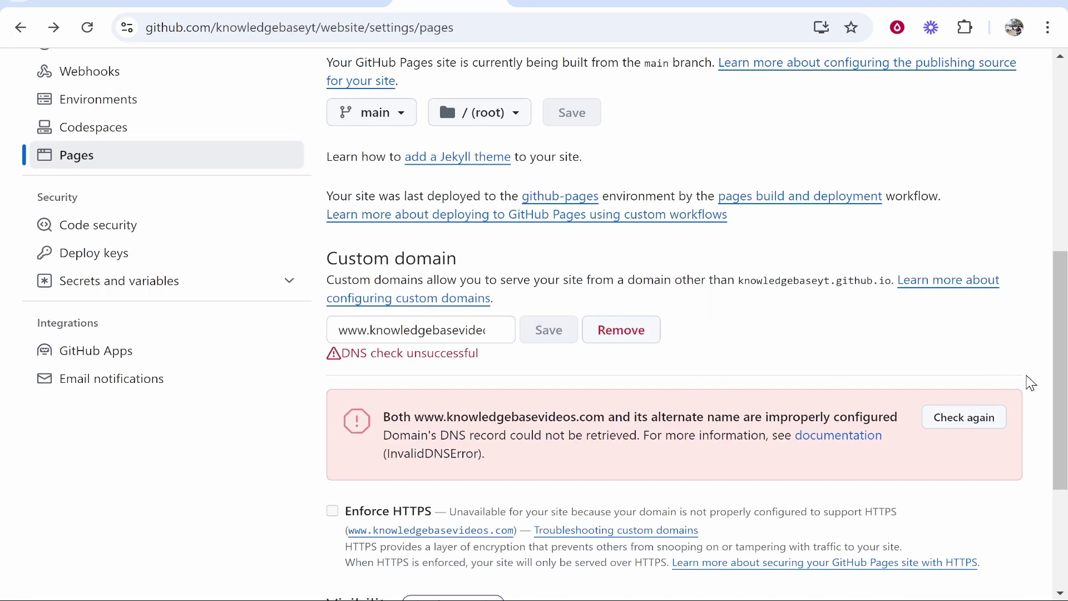
pyautogui.click(87, 28)
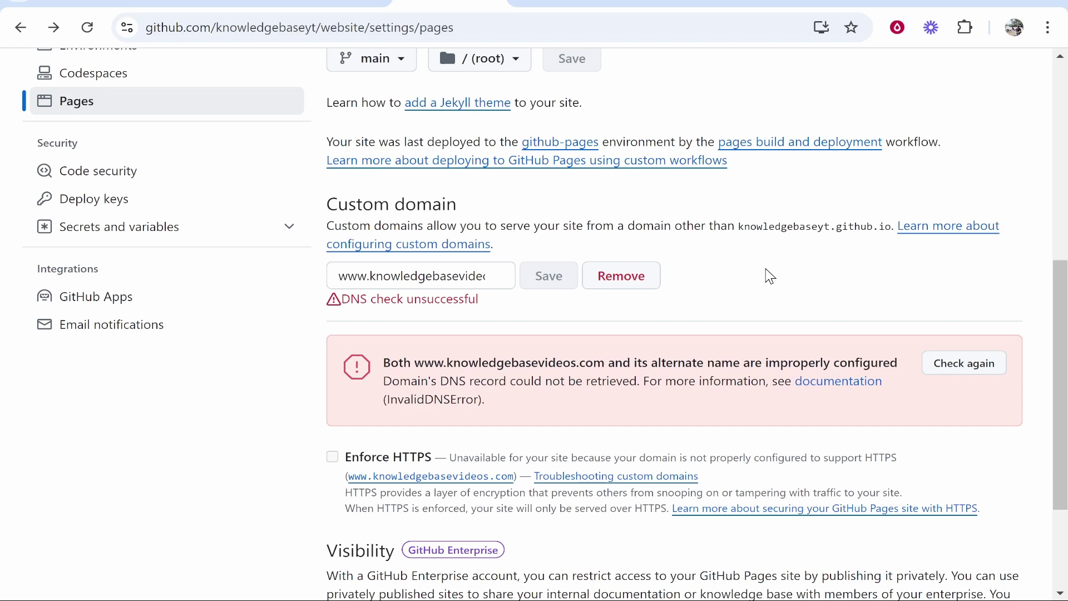
pyautogui.moveTo(341, 299); pyautogui.dragTo(453, 299)
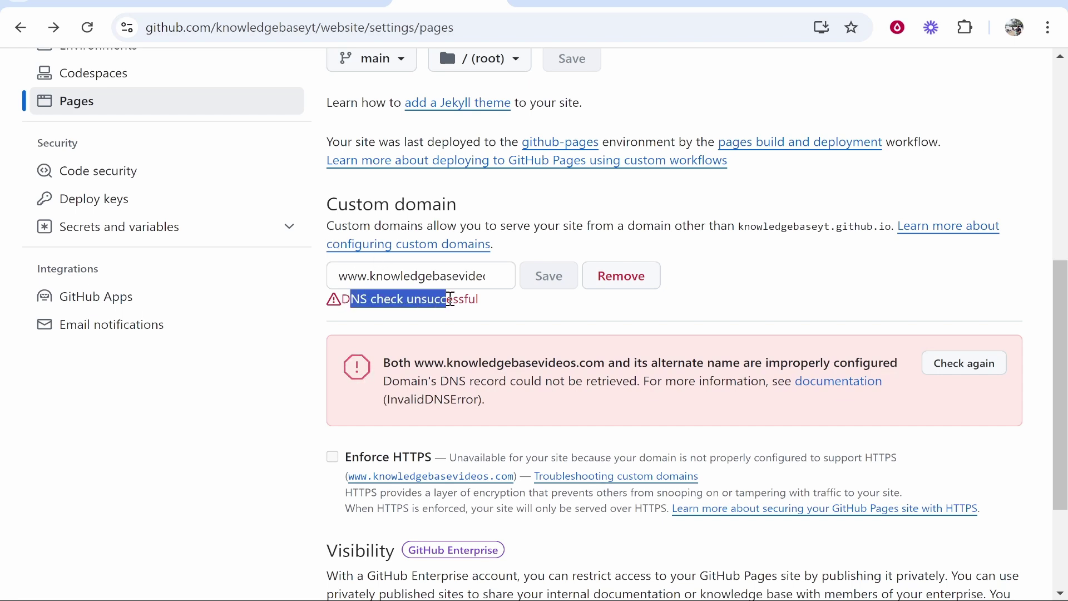
pyautogui.click(453, 299)
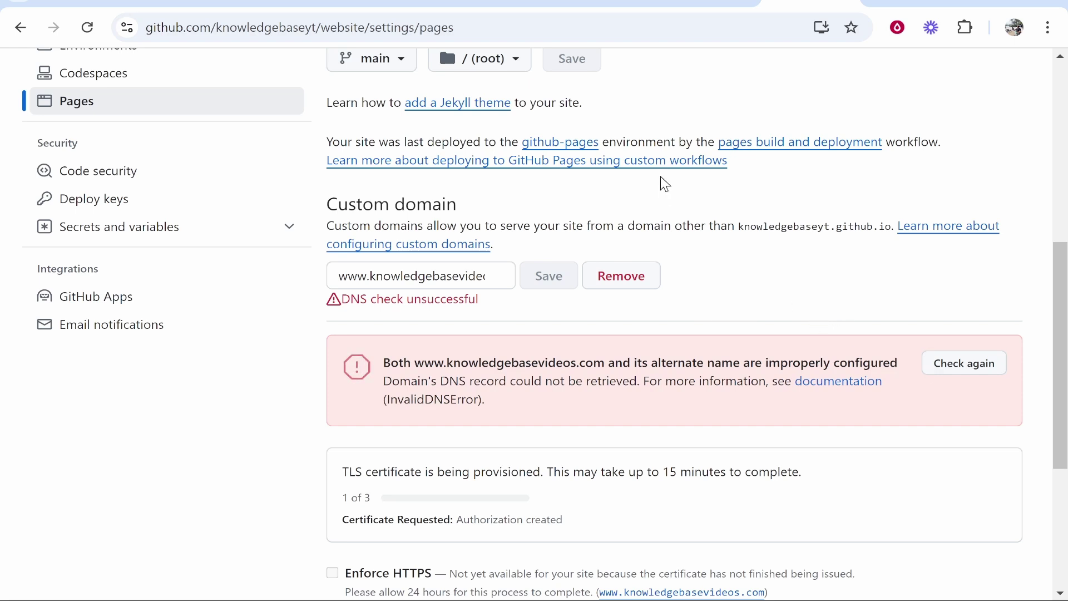
pyautogui.scroll(6, 662, 217)
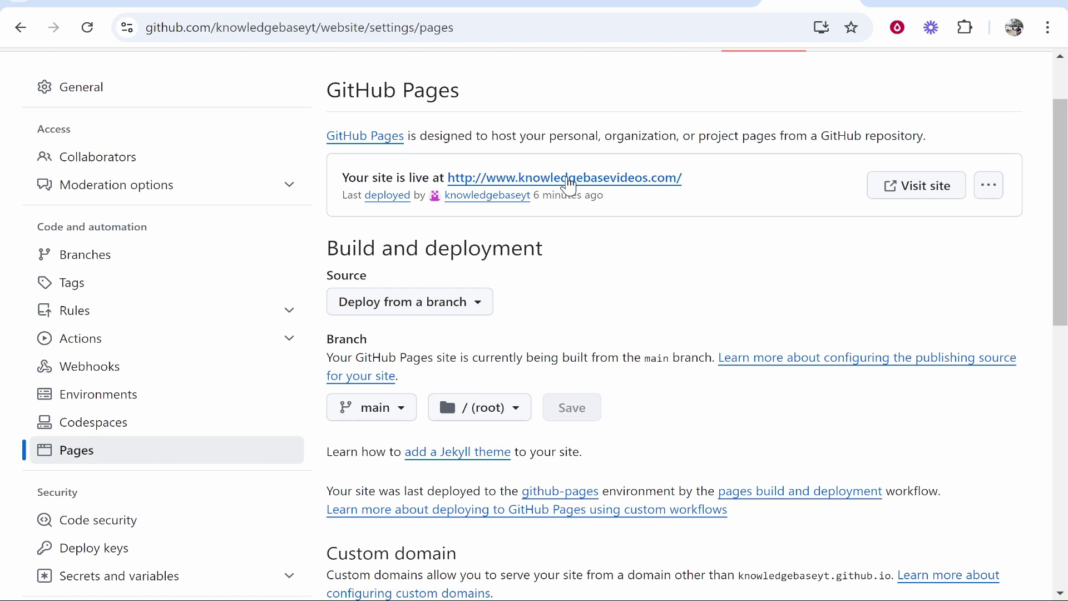
# Step: Visit knowledgebasevideos.com to see the GitHub Pages welcome page, then check the Custom domain status
pyautogui.click(570, 179)
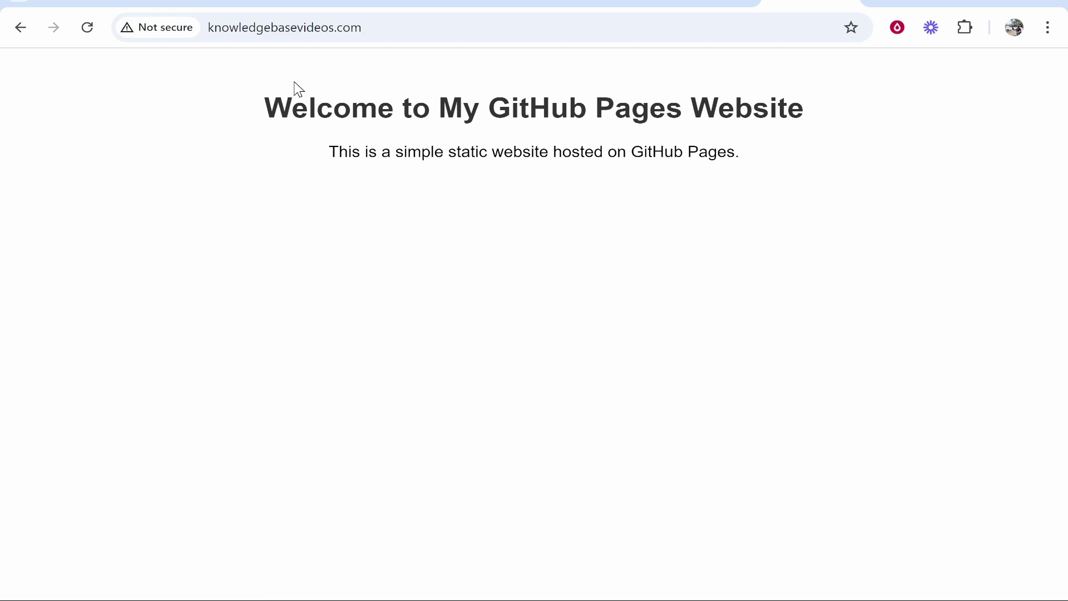
pyautogui.click(22, 29)
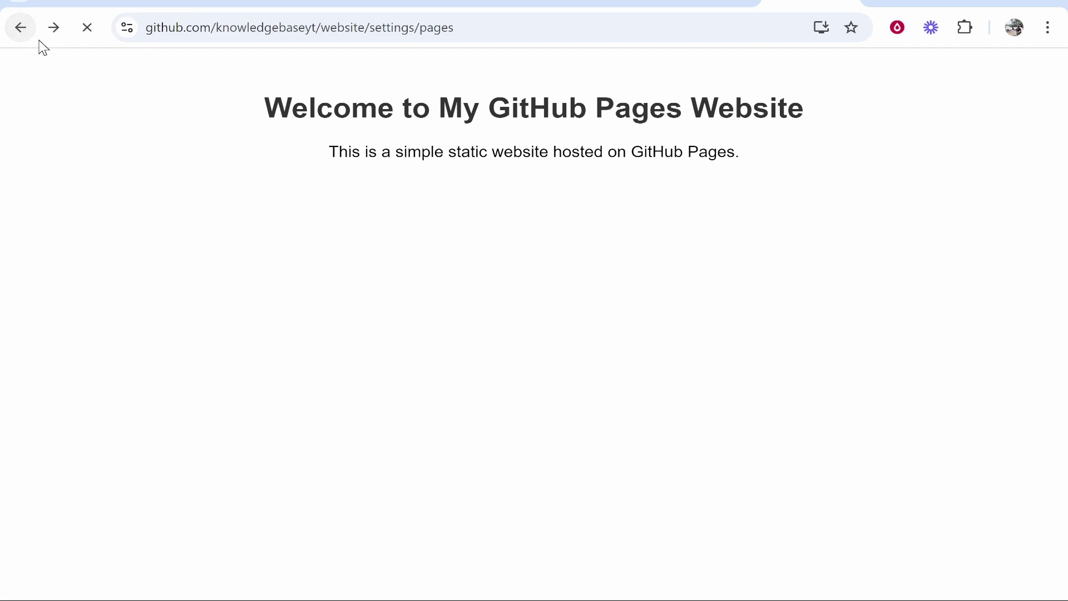
pyautogui.scroll(-4, 425, 413)
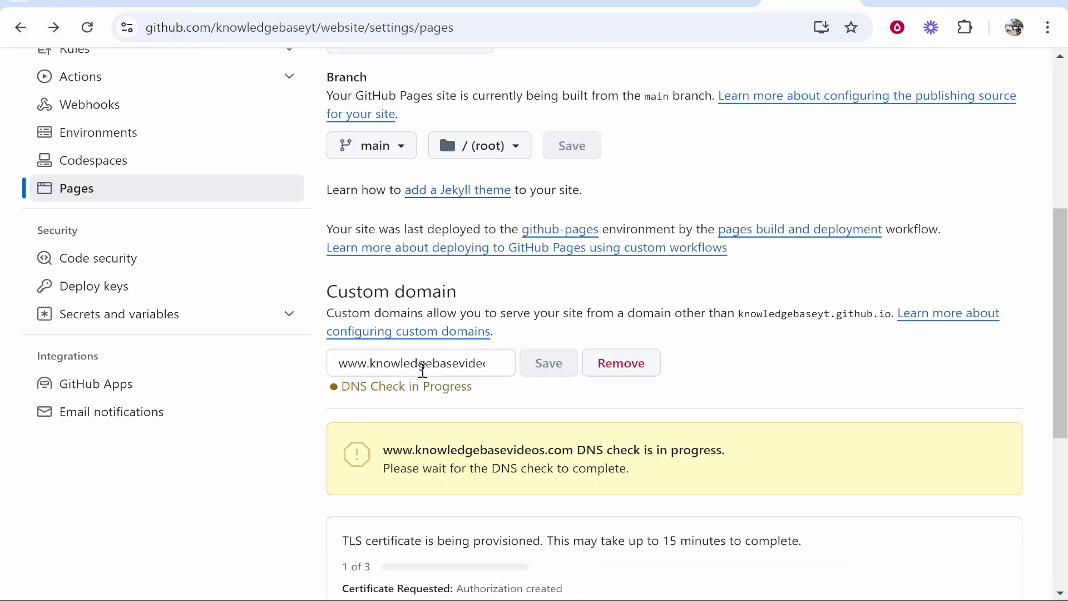
pyautogui.hotkey('ctrl', 'shift', 'Tab')
pyautogui.click(247, 242)
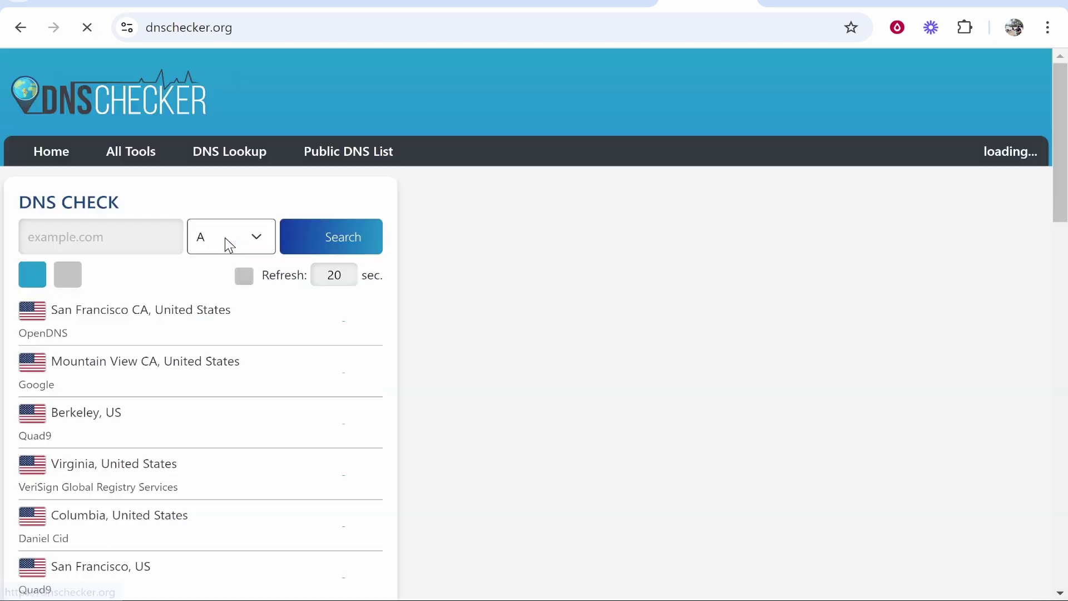
pyautogui.click(119, 241)
pyautogui.write('knowledgebasevideos.com')
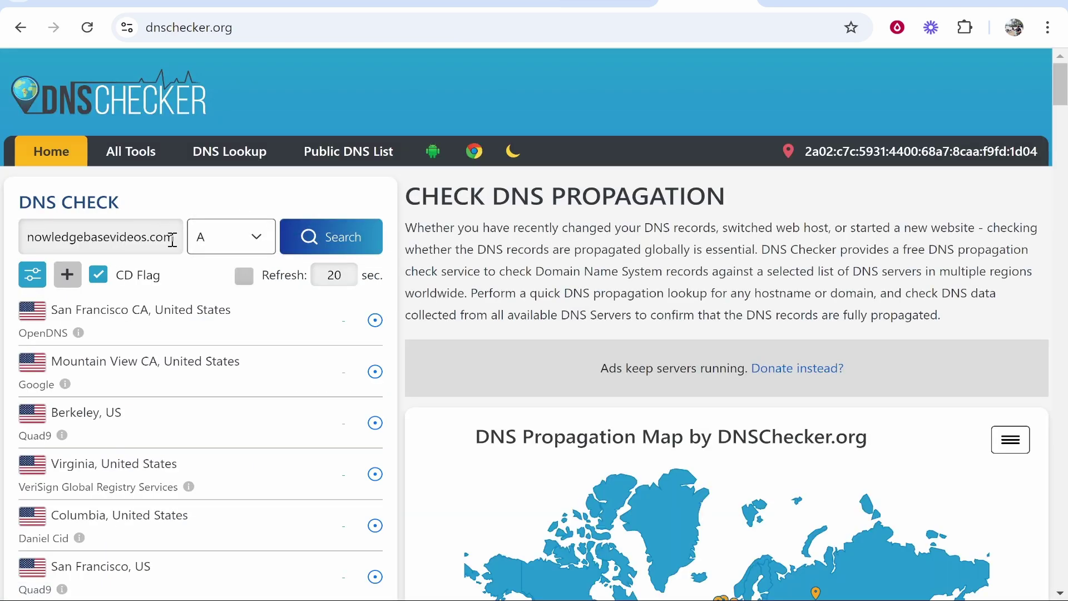
pyautogui.click(334, 239)
pyautogui.scroll(-3, 376, 307)
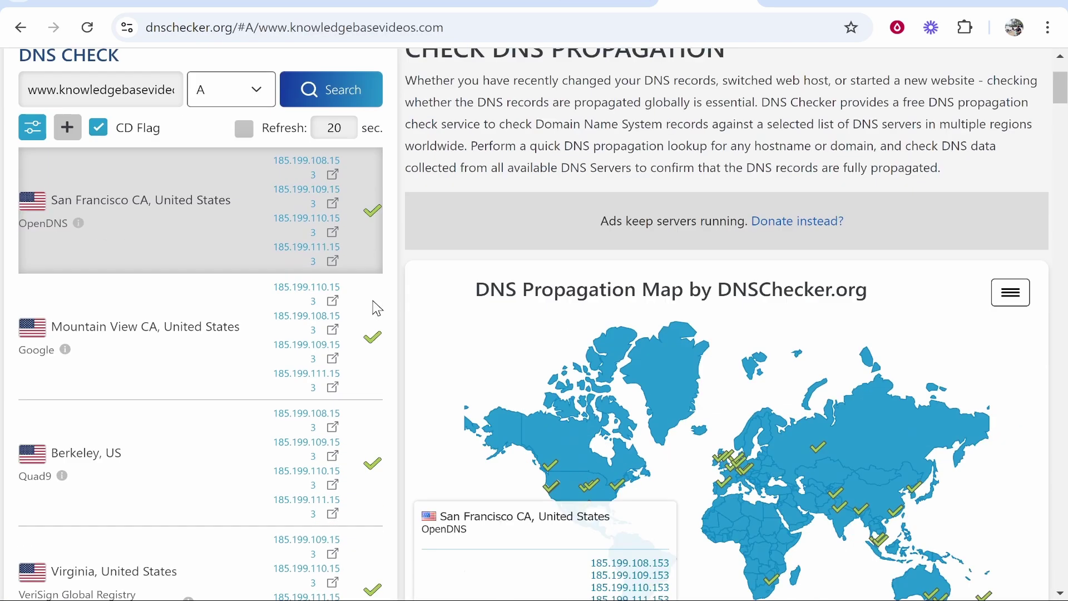
pyautogui.scroll(-20, 370, 186)
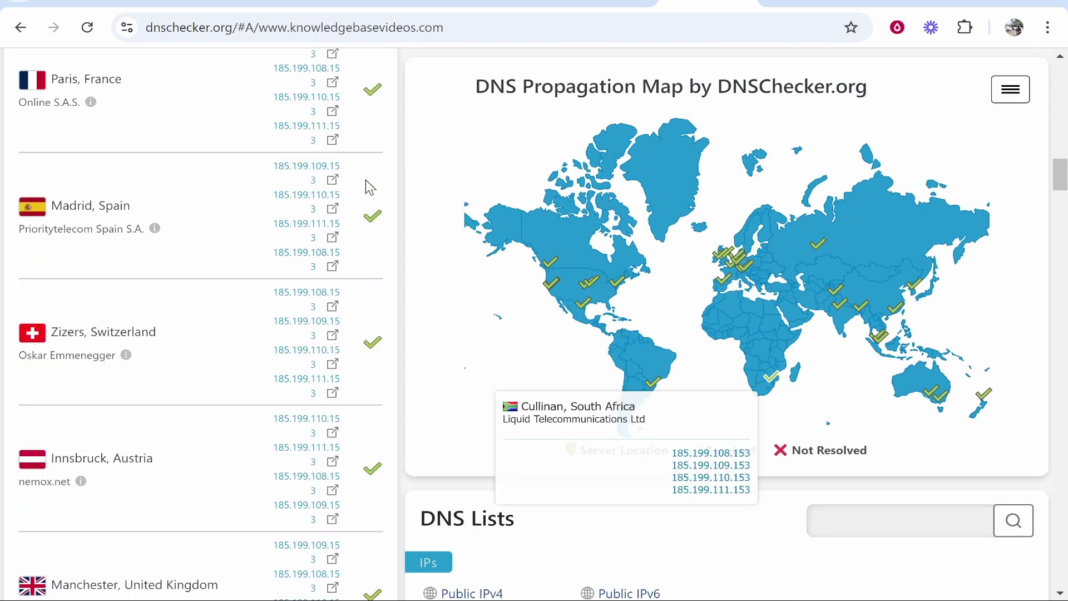
pyautogui.scroll(-20, 367, 184)
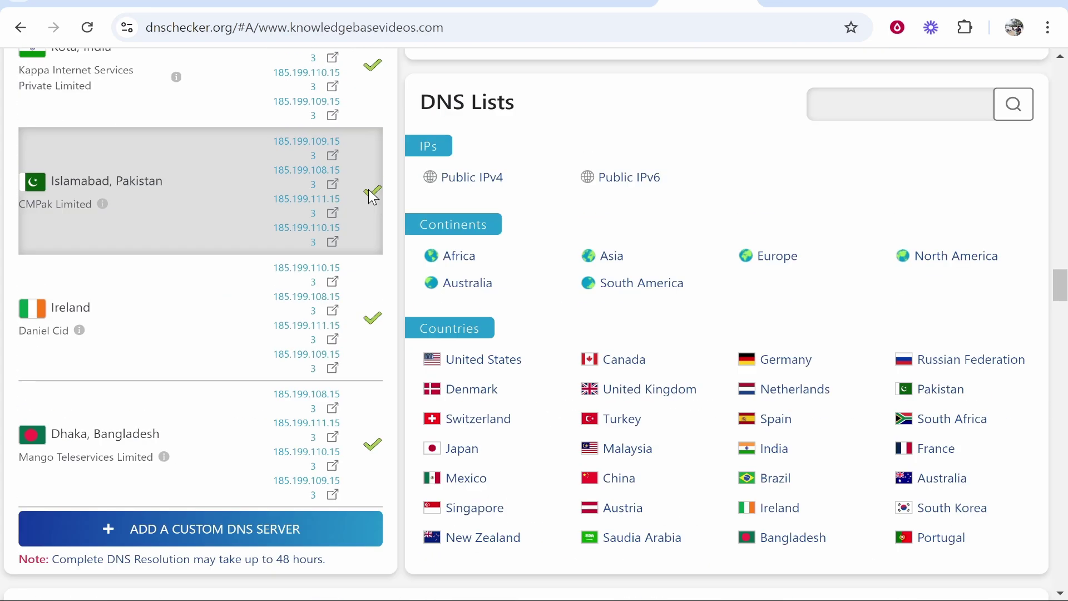
pyautogui.scroll(10, 373, 200)
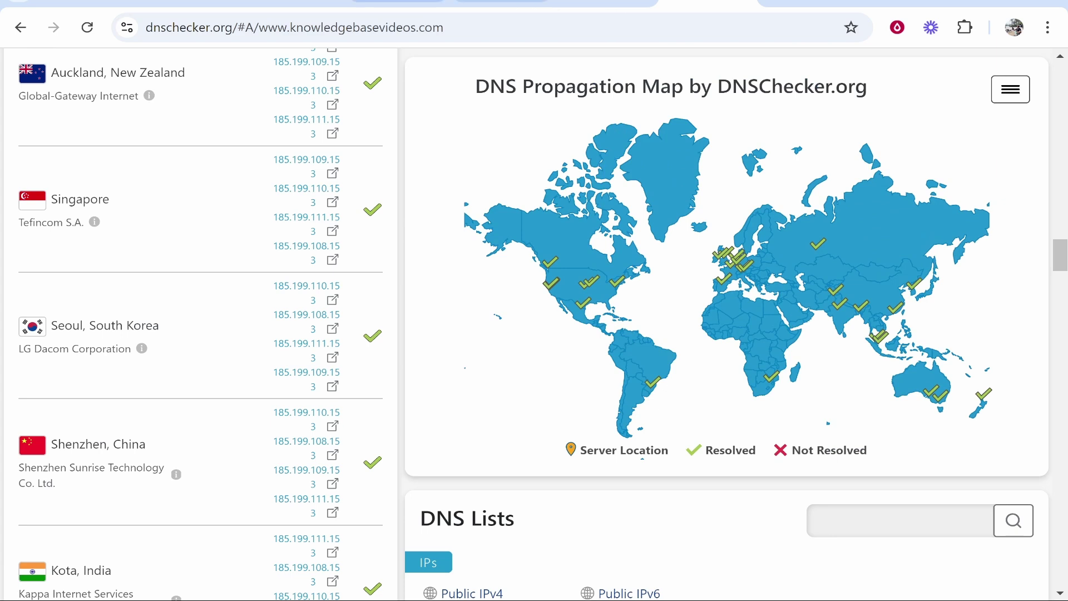
pyautogui.click(397, 3)
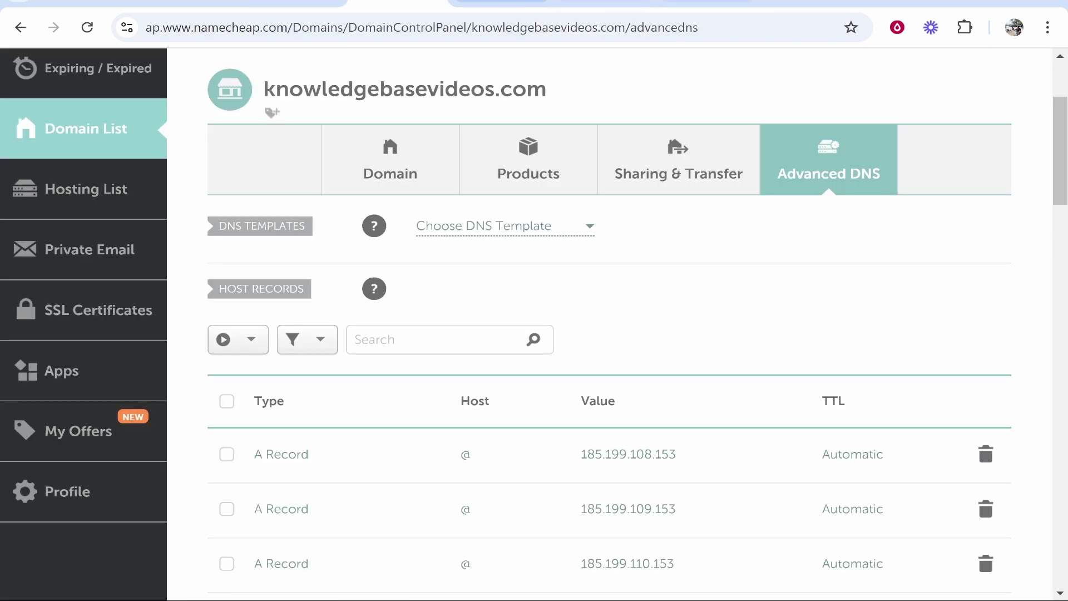
# Step: Reload the GitHub Pages settings and confirm the custom domain shows DNS Check in Progress
pyautogui.click(809, 3)
pyautogui.press('F5')
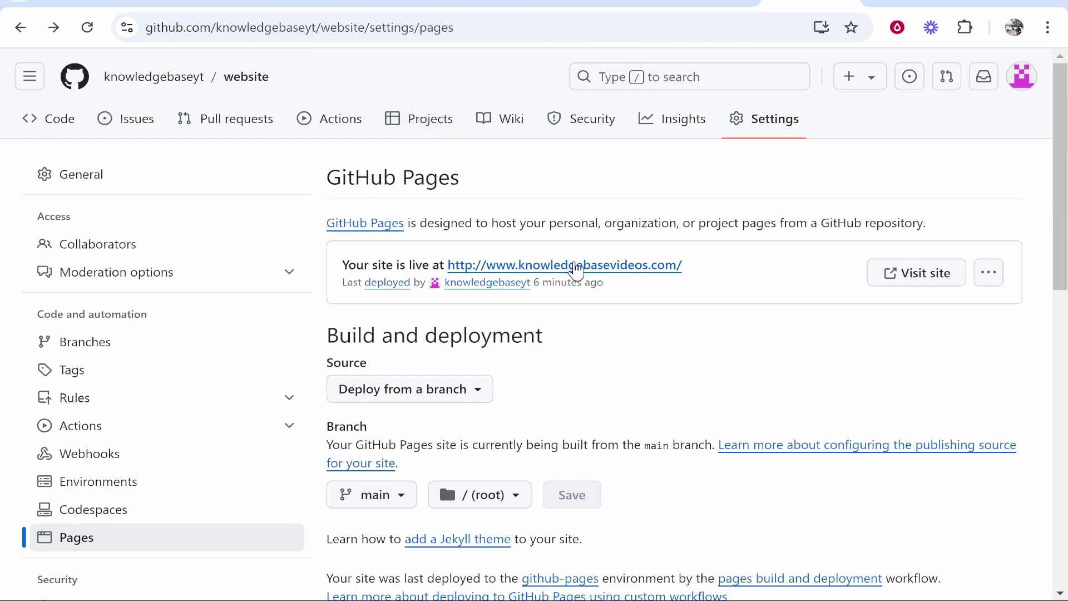
pyautogui.click(564, 262)
pyautogui.click(15, 31)
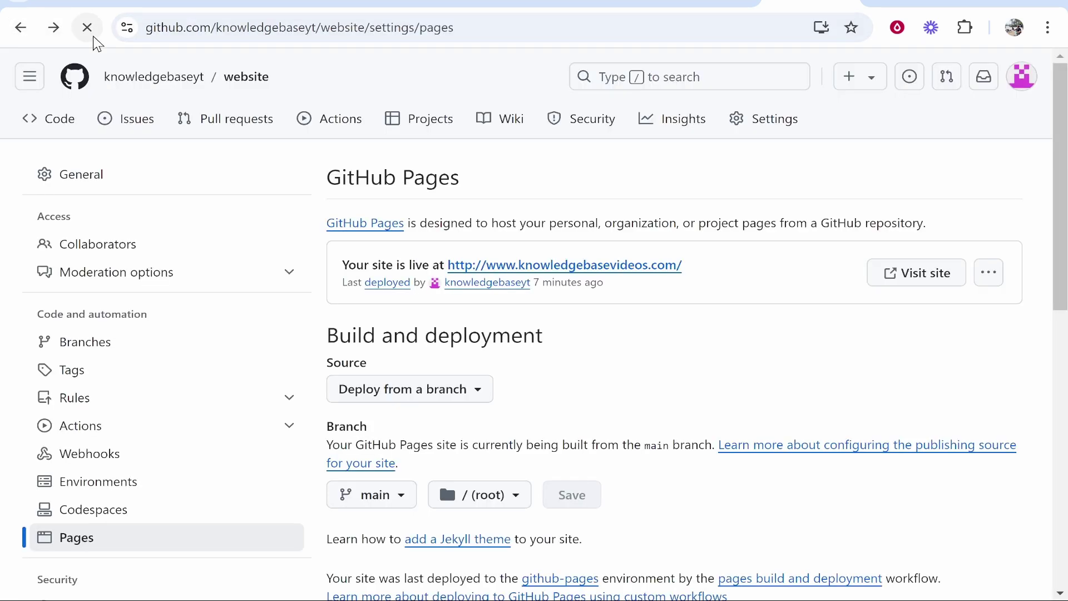
pyautogui.scroll(-6, 548, 269)
pyautogui.moveTo(338, 386); pyautogui.dragTo(493, 393)
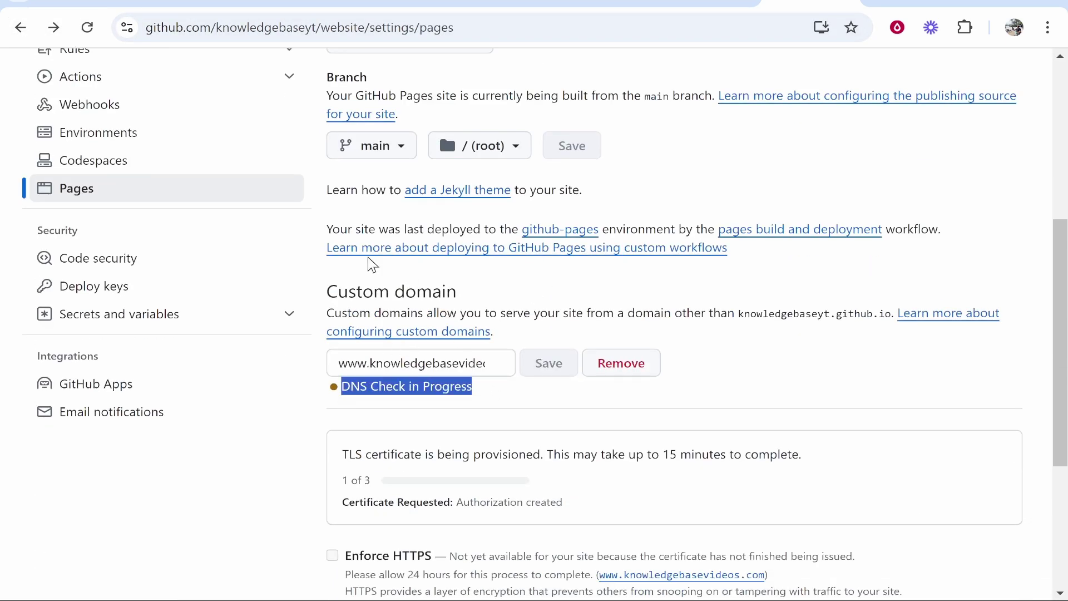